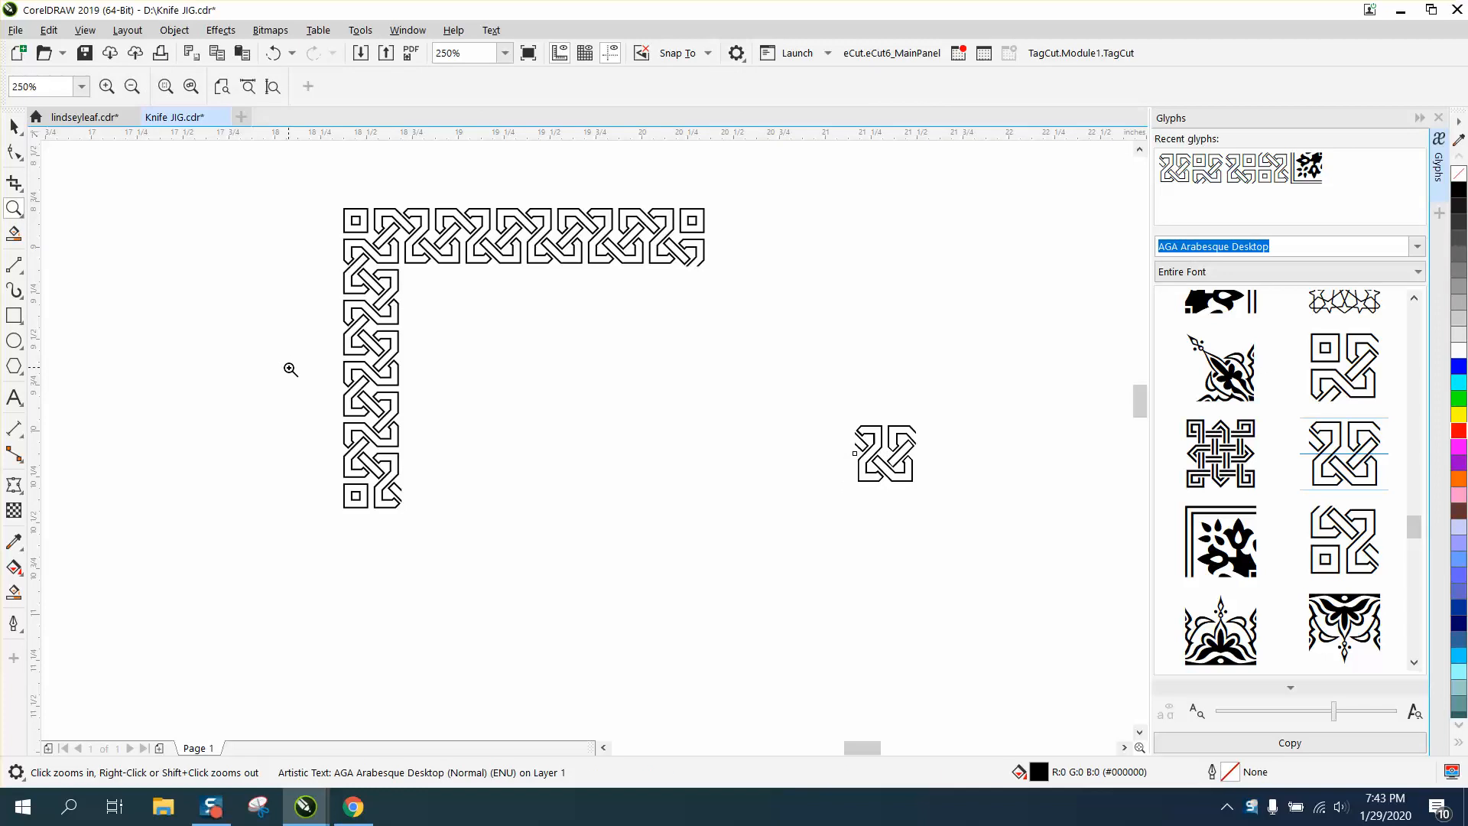
Step: Move the corner knot piece at the lower end of the vertical border strip slightly away from the strip
left_click_drag(301, 399, 536, 558)
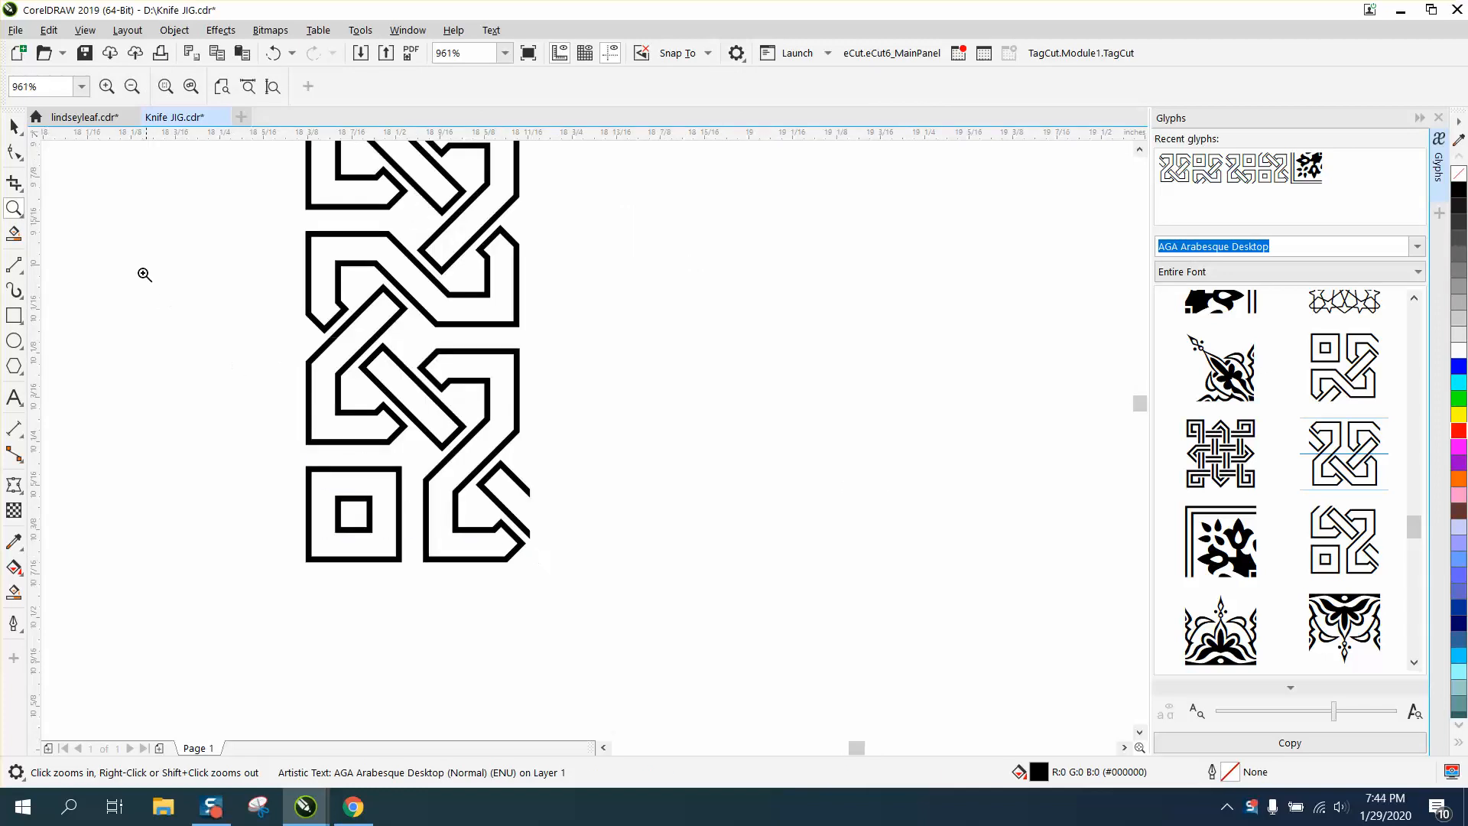
left_click(14, 126)
left_click_drag(415, 390, 444, 435)
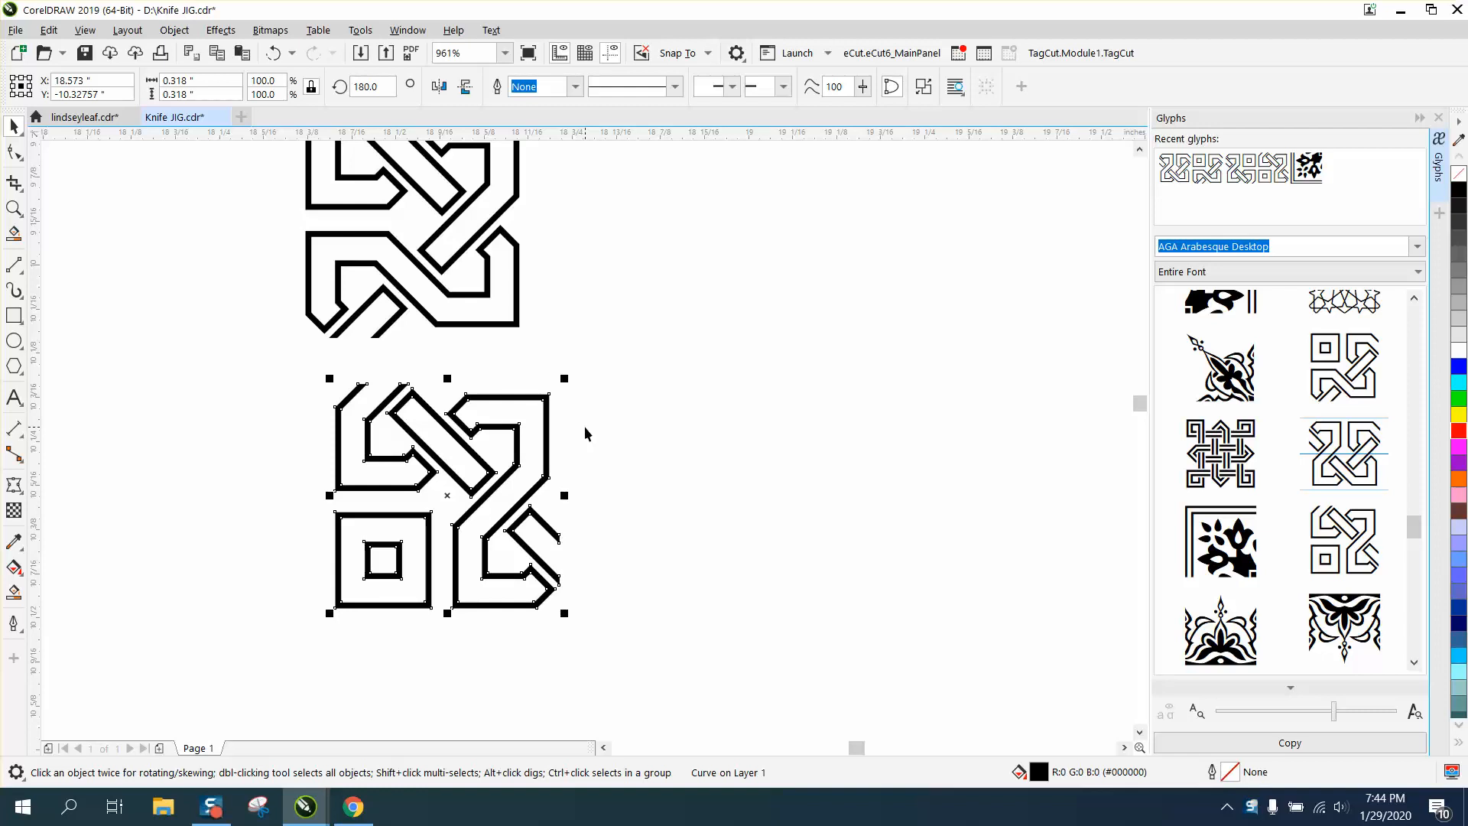
left_click(183, 34)
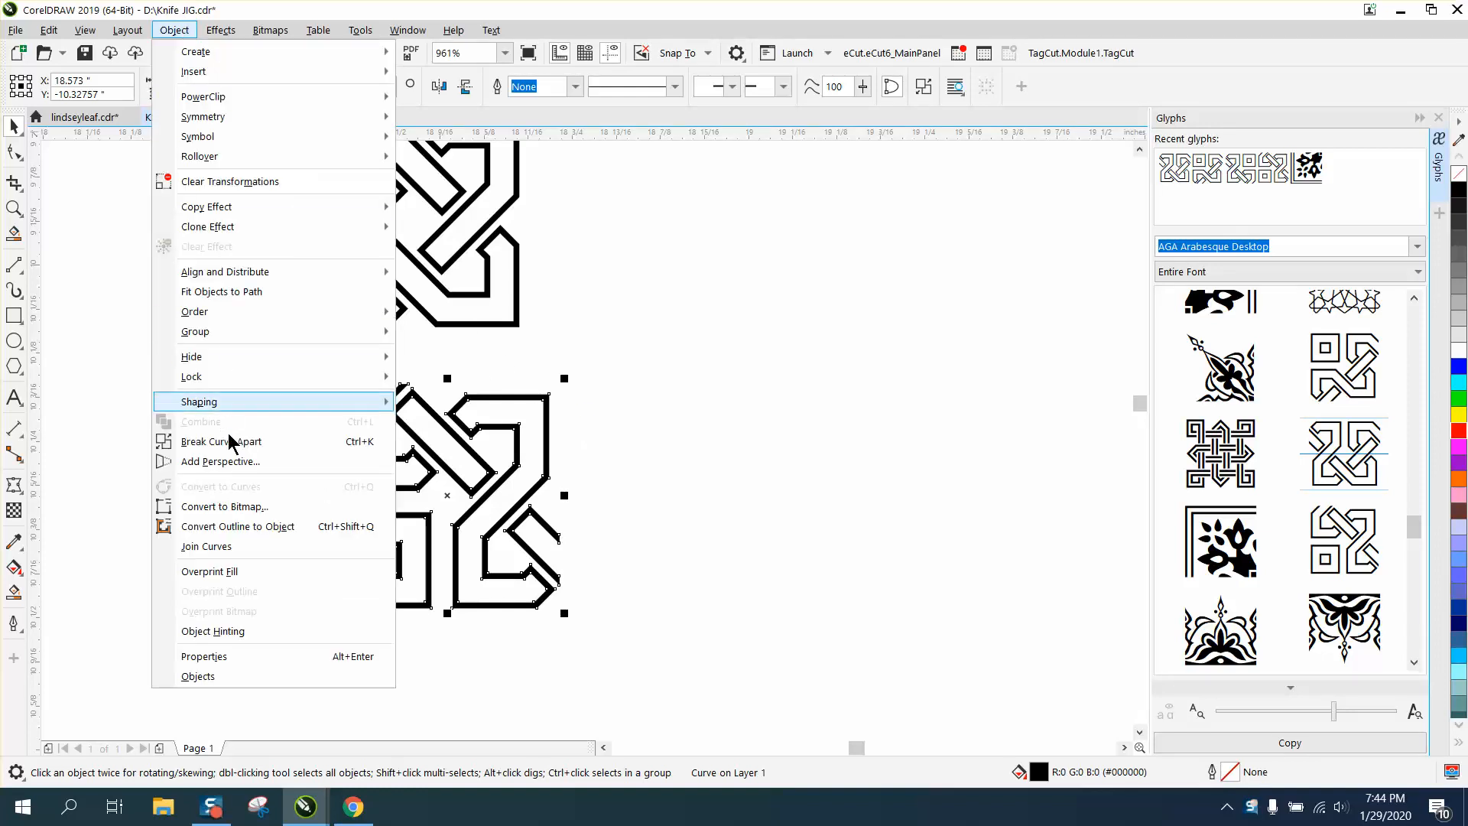
left_click(630, 488)
scroll(699, 448, "down", 4)
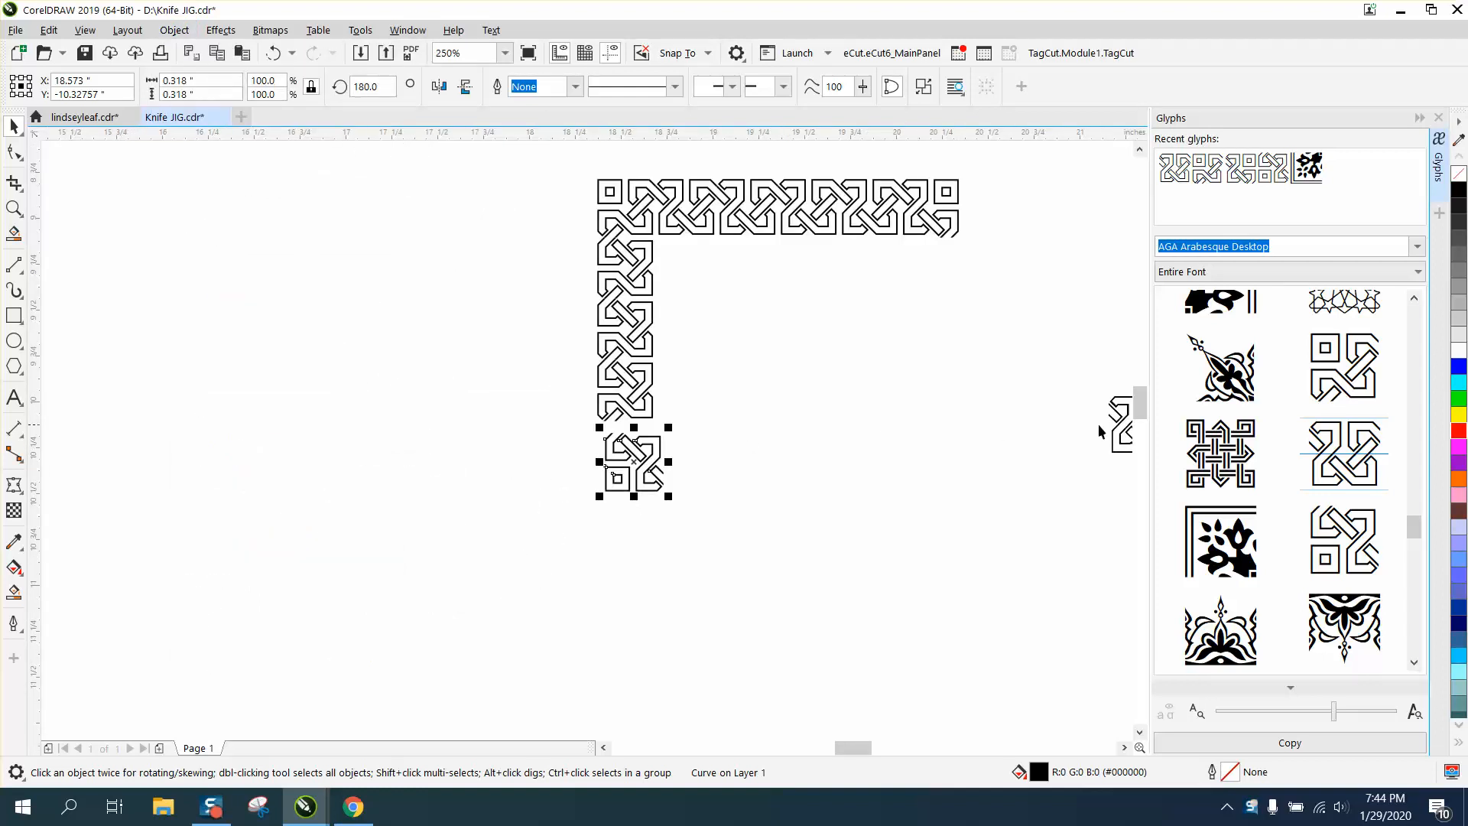
Step: Move the loose knot glyph next to the lower end of the vertical border strip and convert it to curves
left_click_drag(1099, 431, 751, 434)
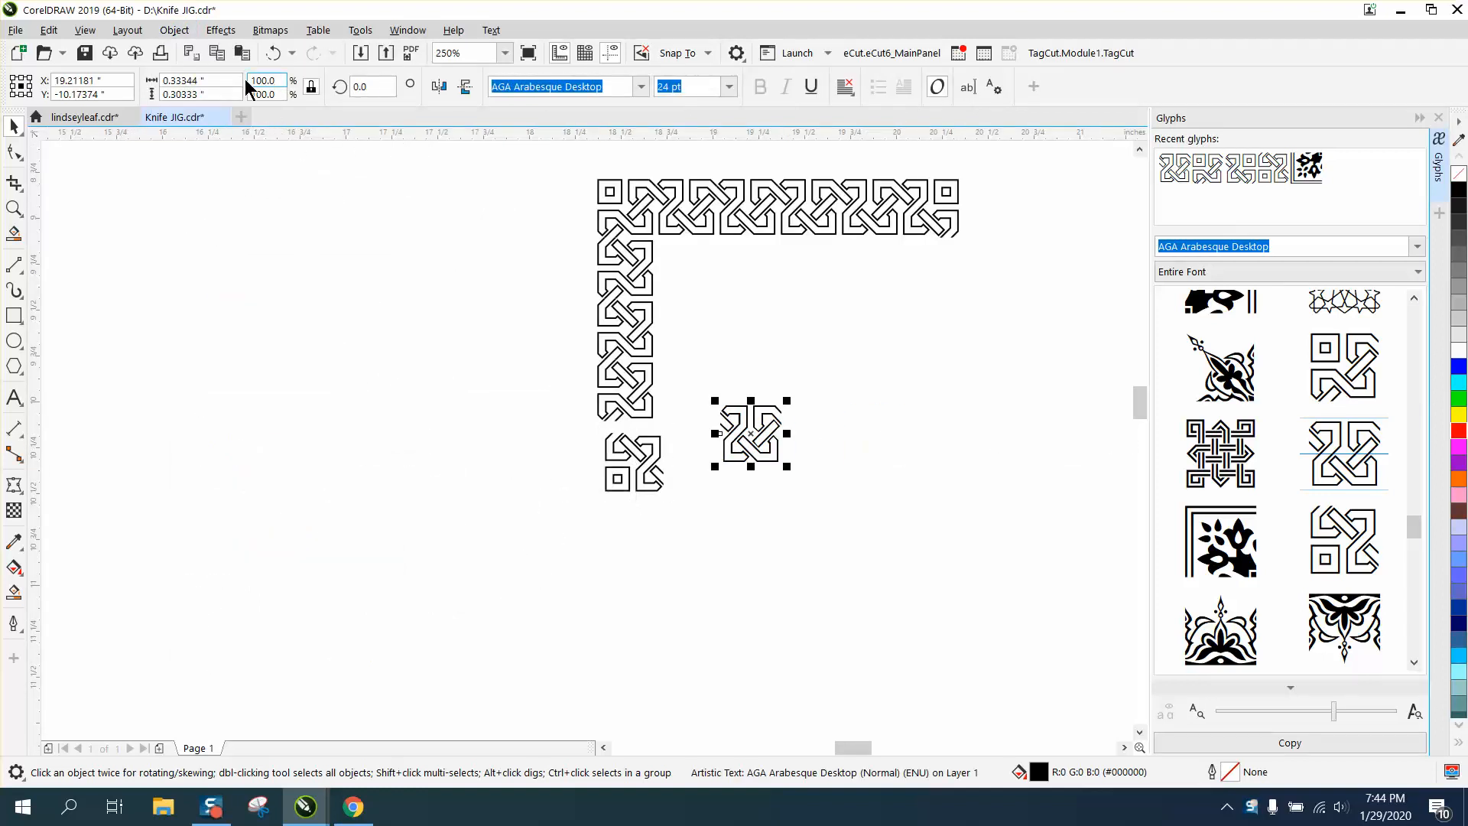
left_click(174, 30)
left_click(241, 485)
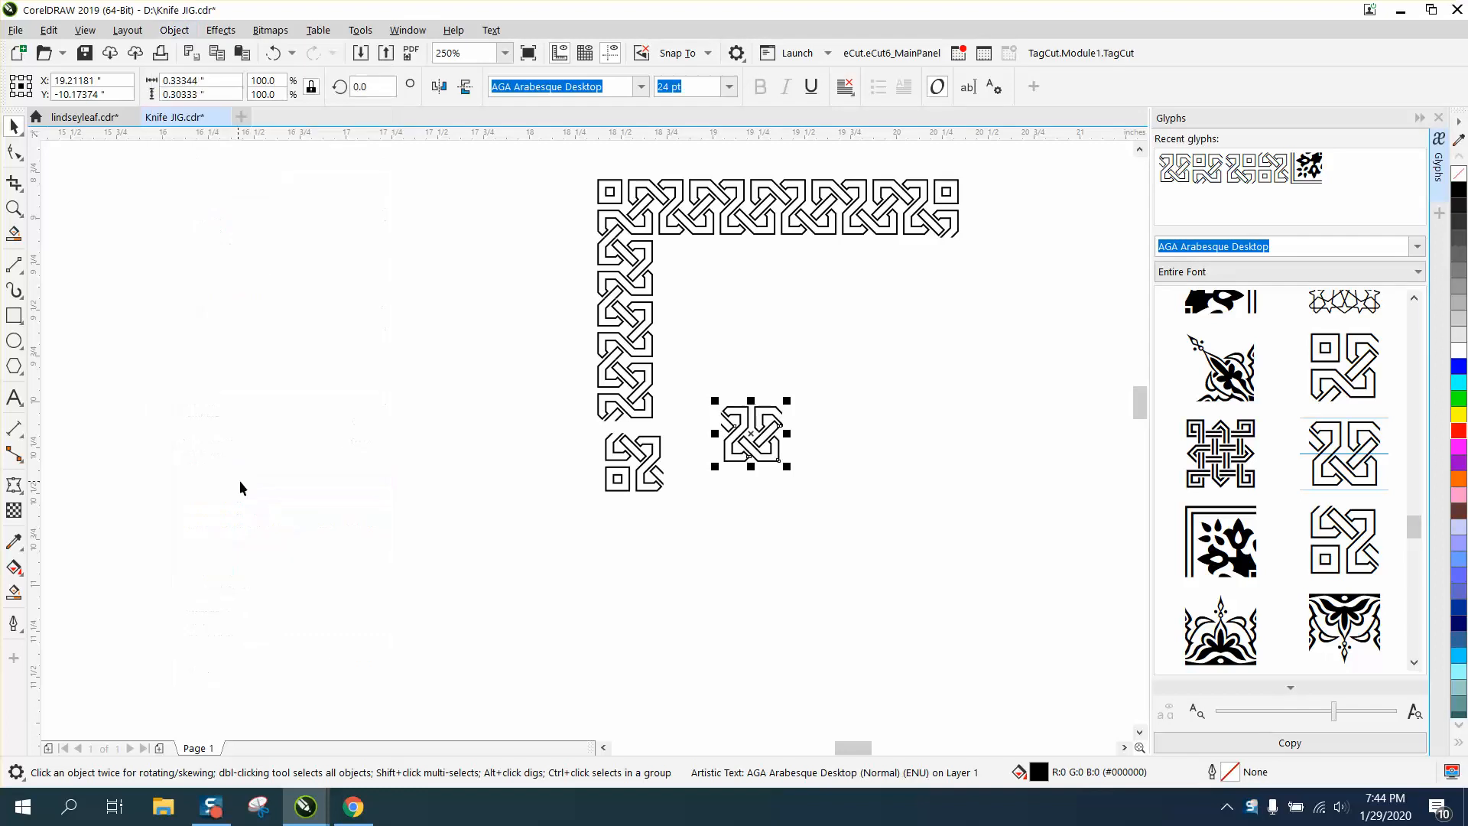
Step: Check that snapping to objects is on, then snap the detached corner piece by its upper node onto the vertical border strip's open end
left_click(14, 208)
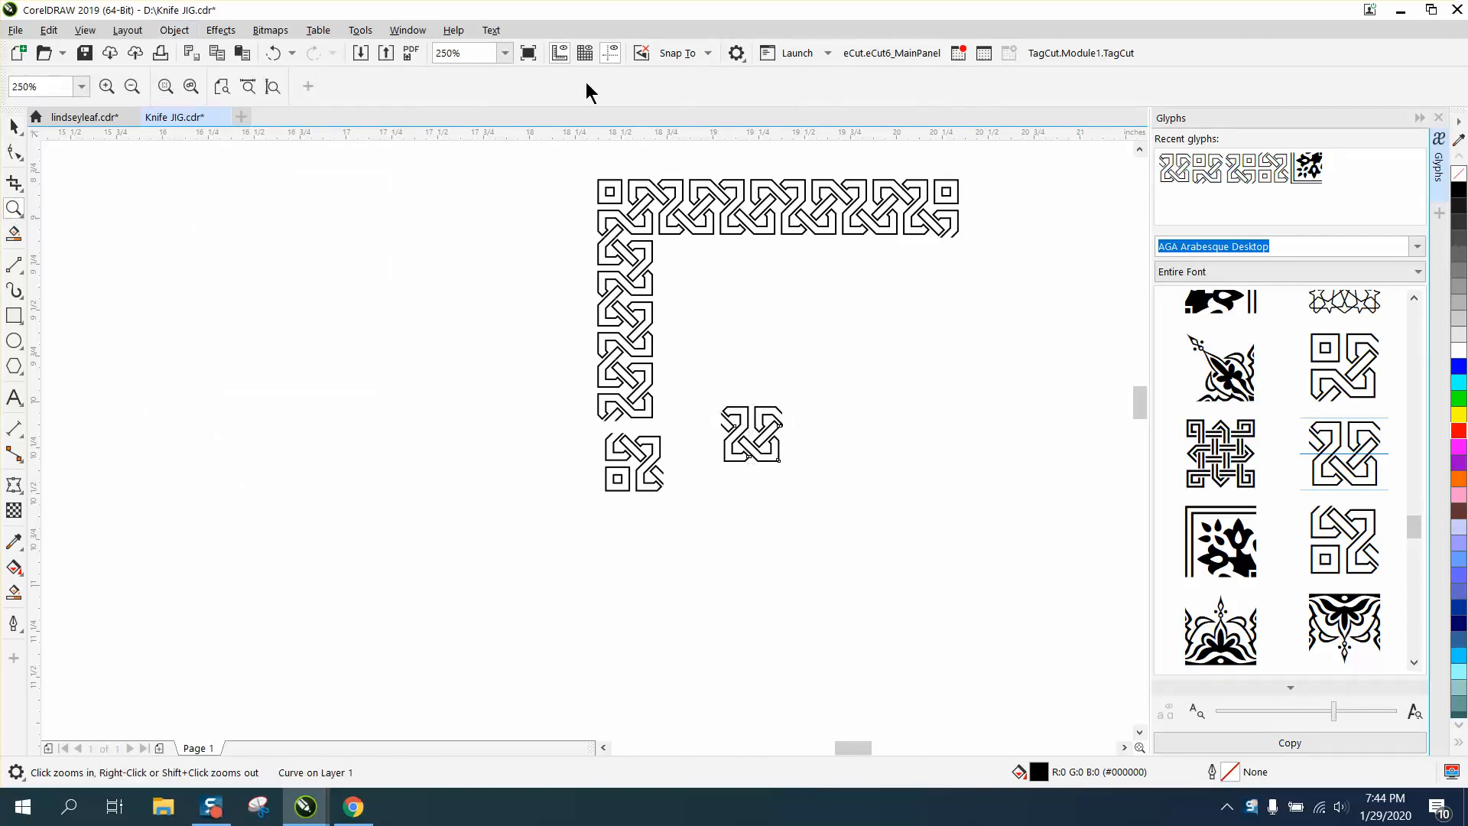
left_click(704, 53)
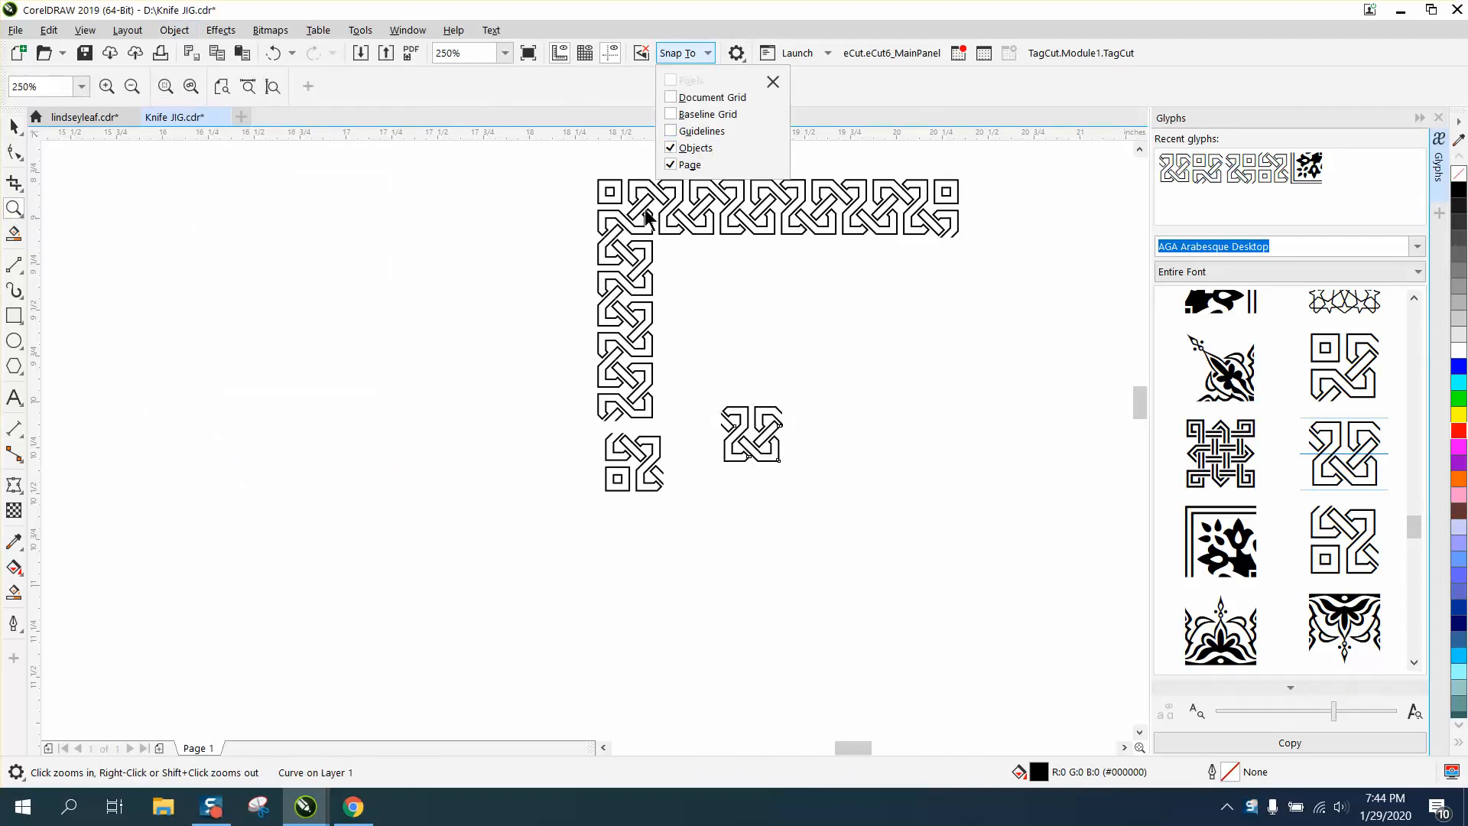
left_click_drag(521, 390, 869, 560)
left_click(12, 134)
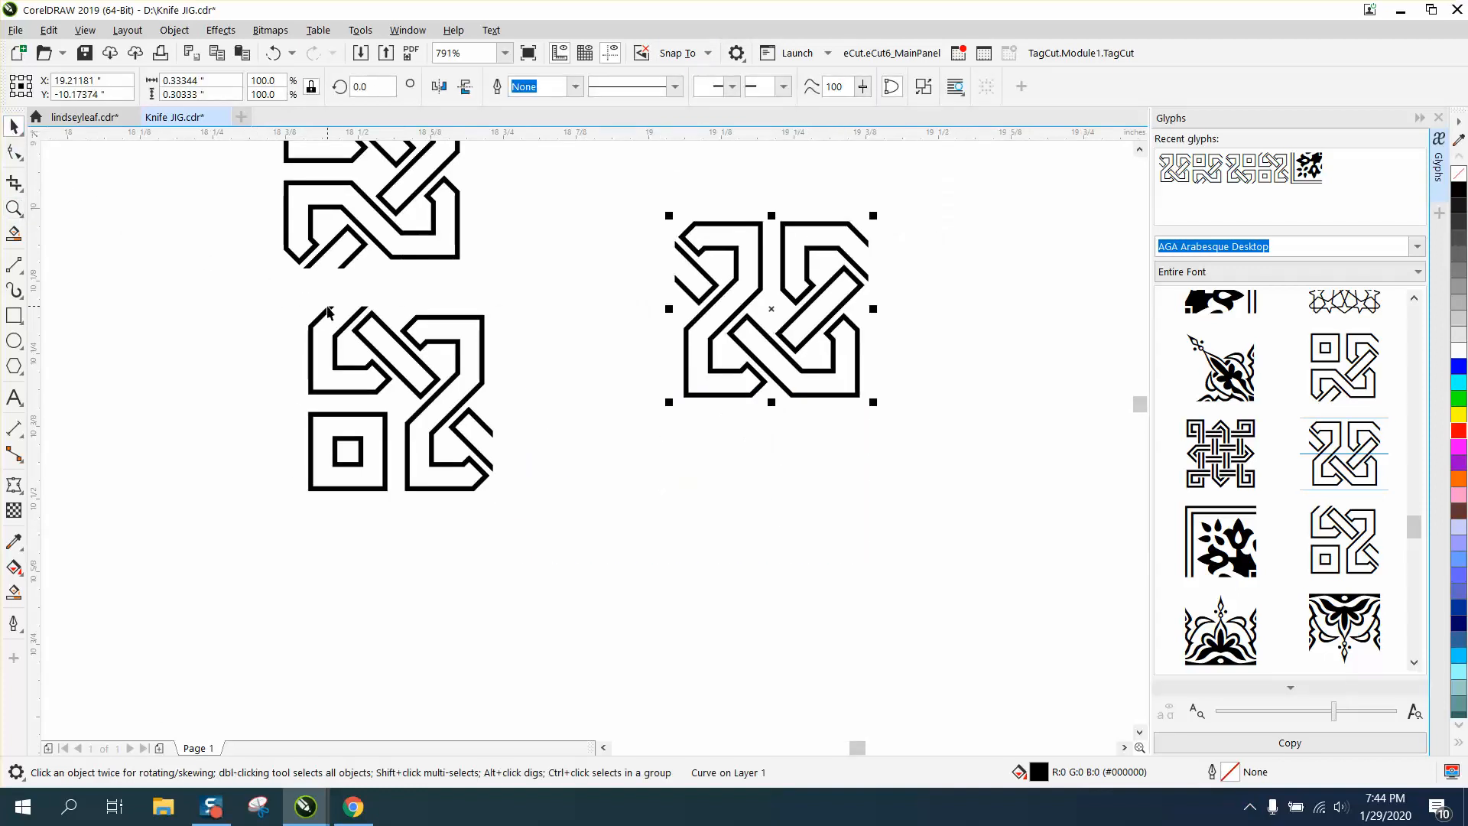
left_click(329, 314)
left_click(14, 208)
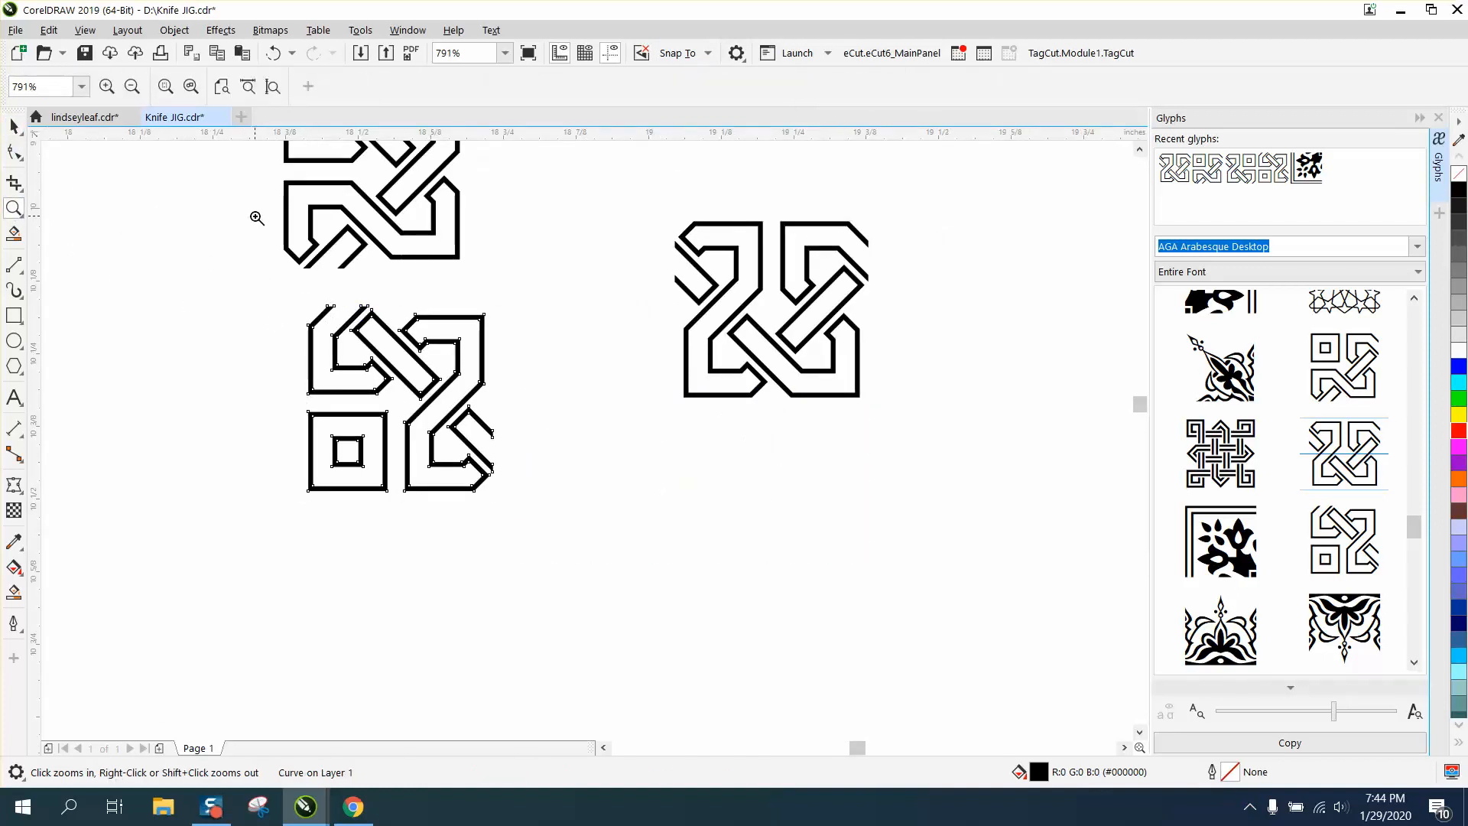
left_click_drag(266, 222, 531, 360)
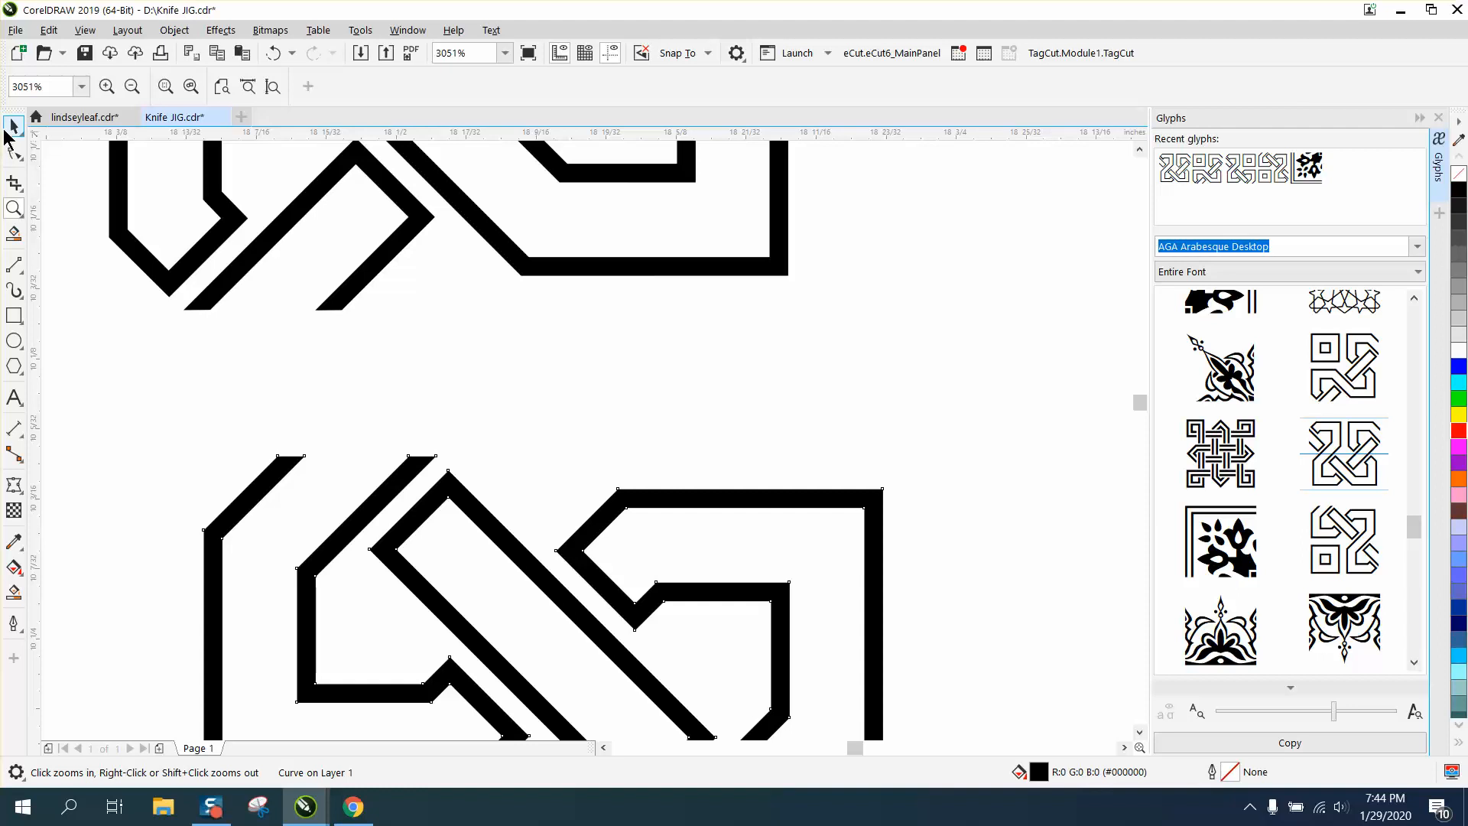
left_click(14, 127)
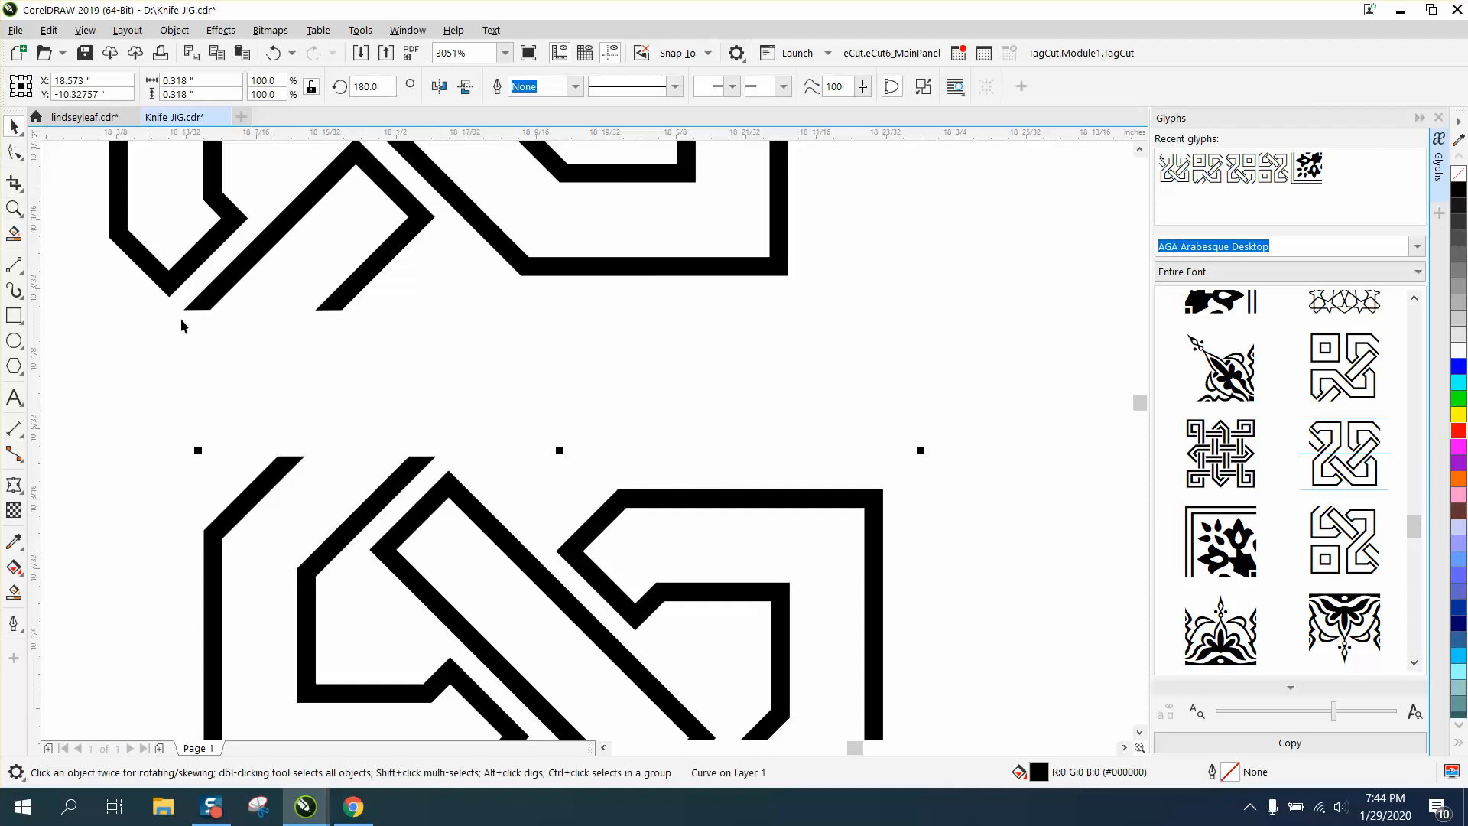
left_click(280, 459)
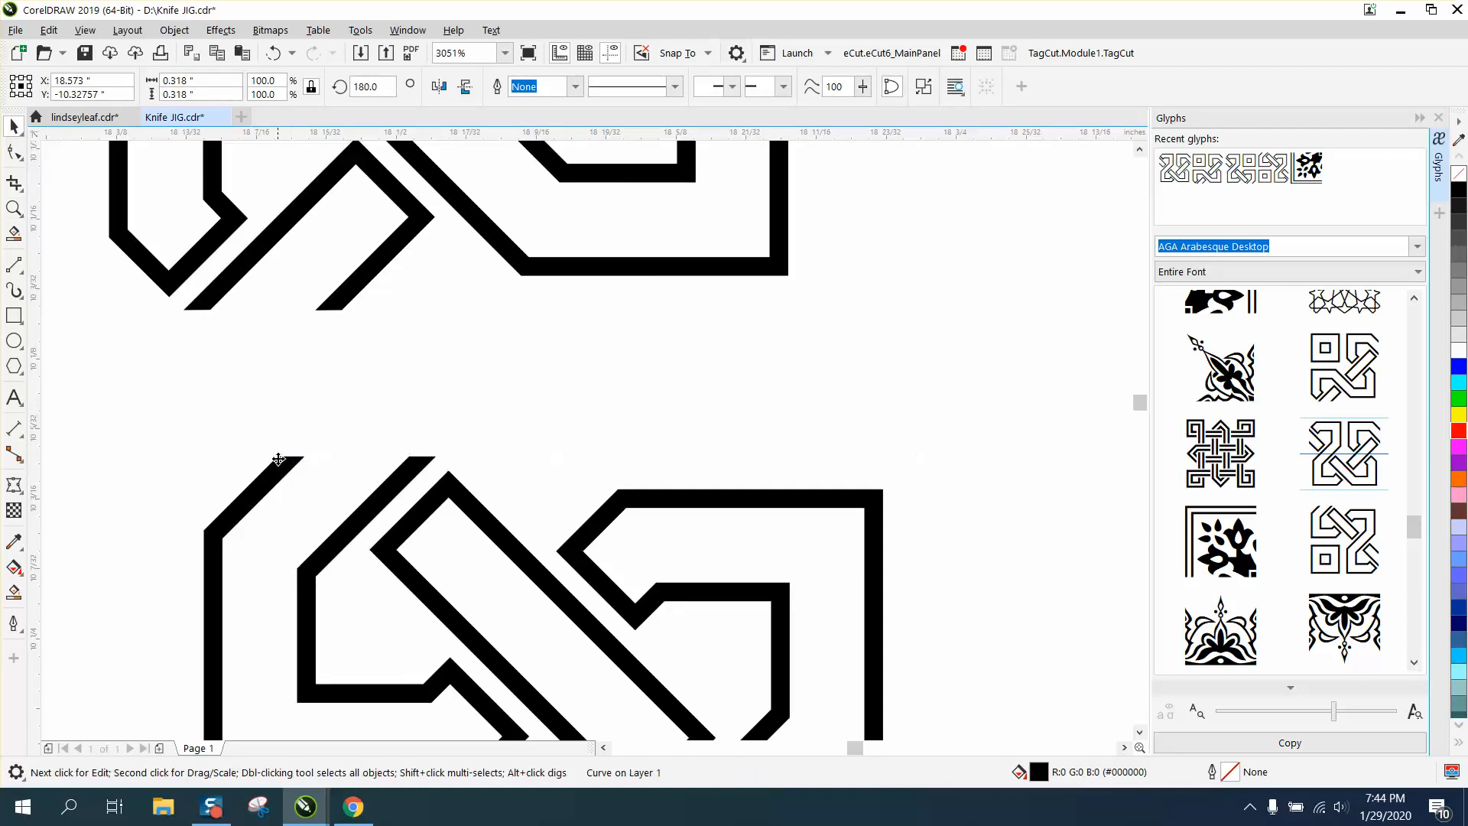
left_click_drag(279, 459, 184, 333)
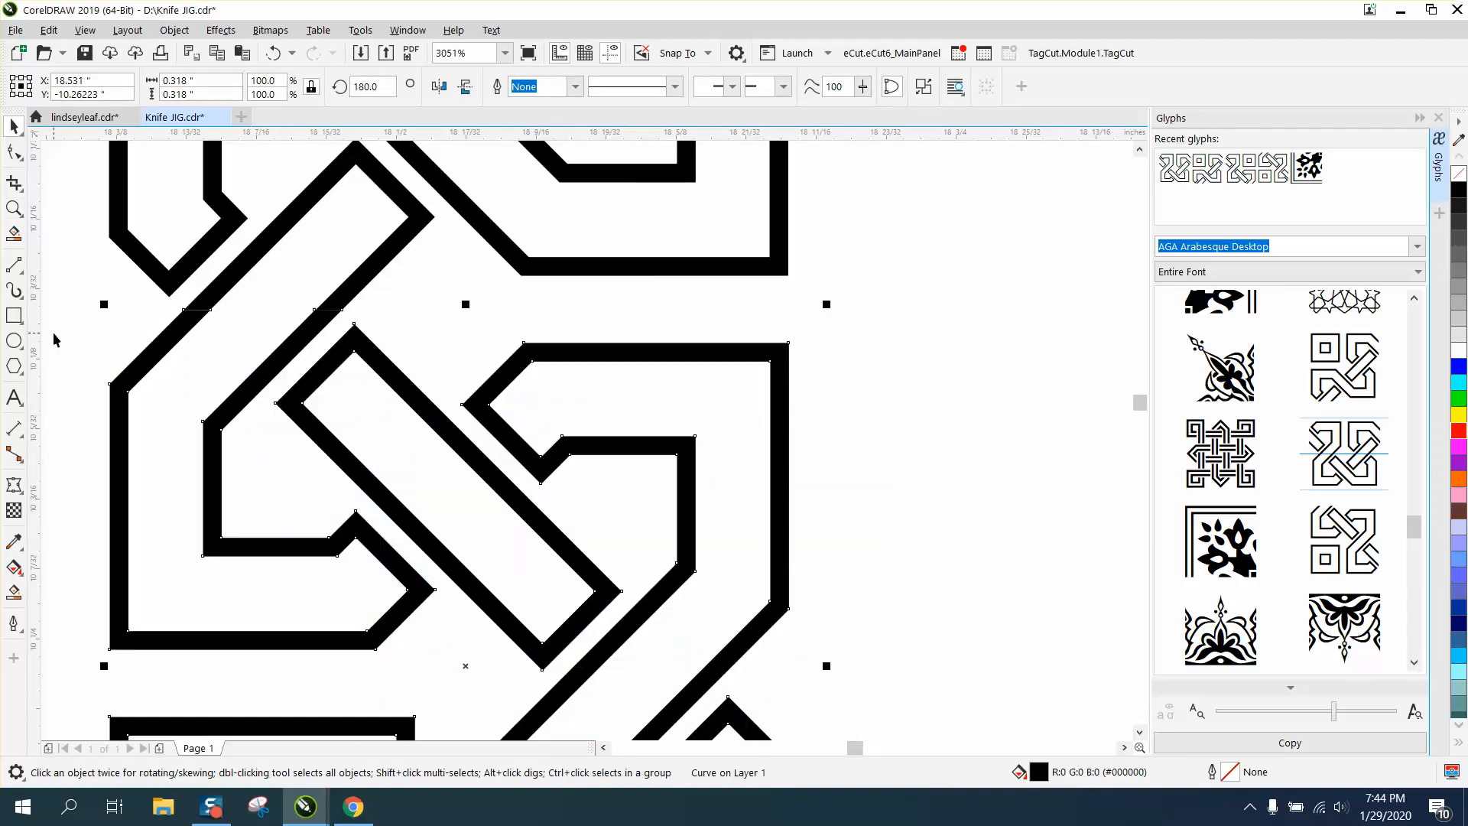
Step: Delete the loose knot glyph beside the vertical border strip
scroll(768, 332, "down", 2)
scroll(841, 387, "down", 1)
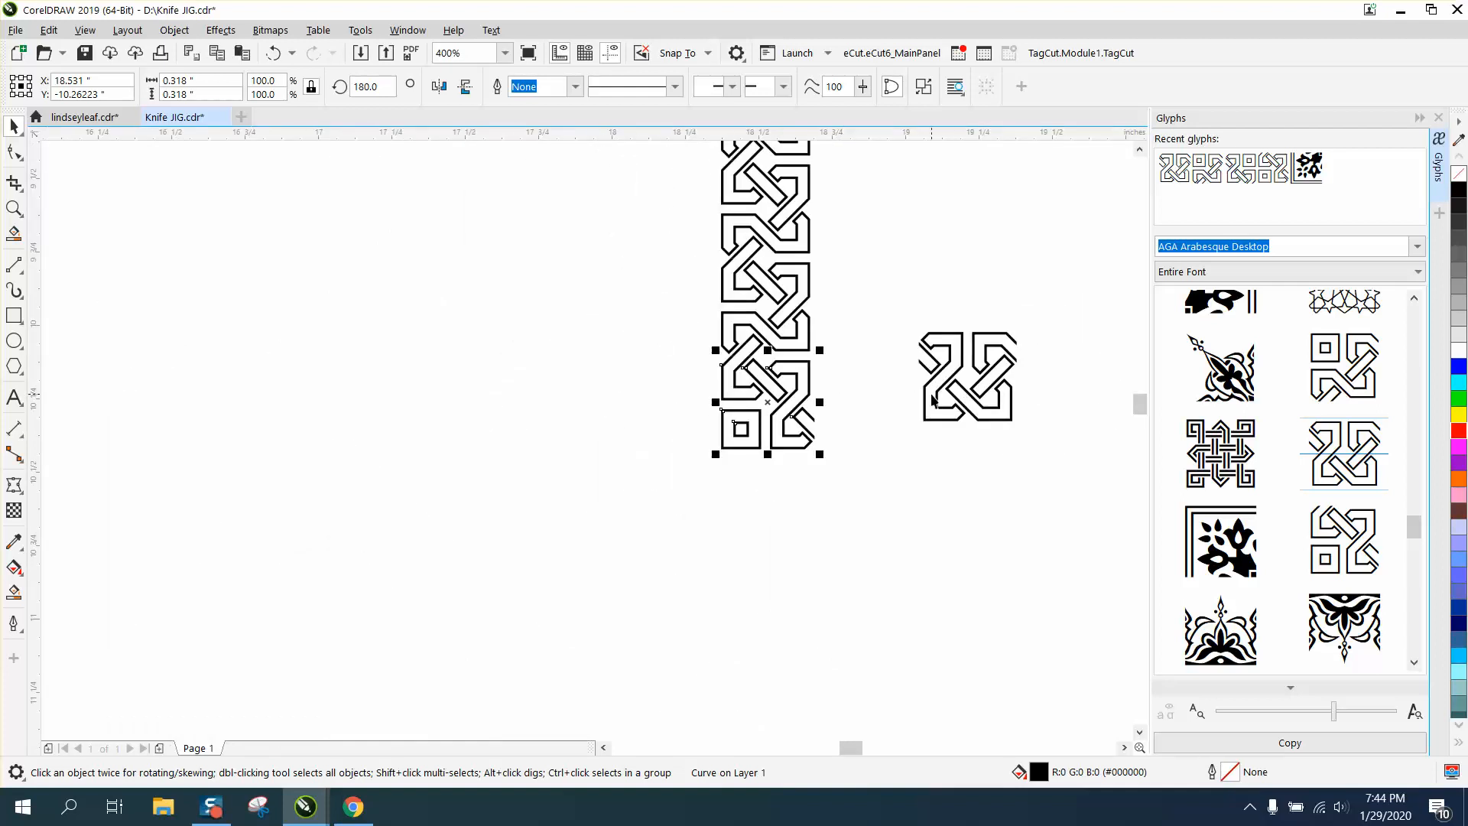
scroll(934, 399, "down", 1)
left_click_drag(918, 352, 1004, 423)
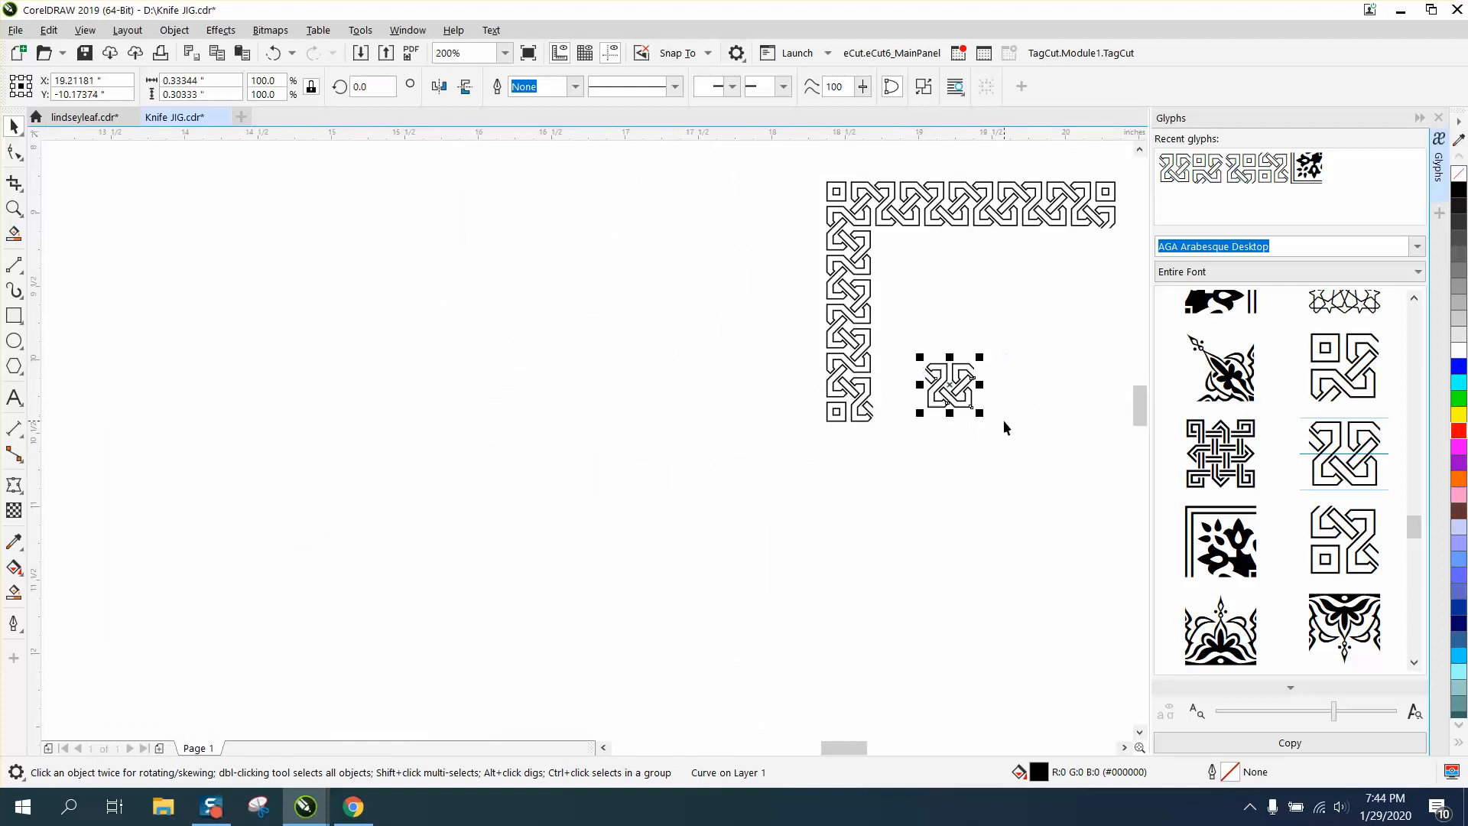
key("Delete")
Step: Select the whole L-shaped knot border and inspect it up close
scroll(911, 441, "down", 1)
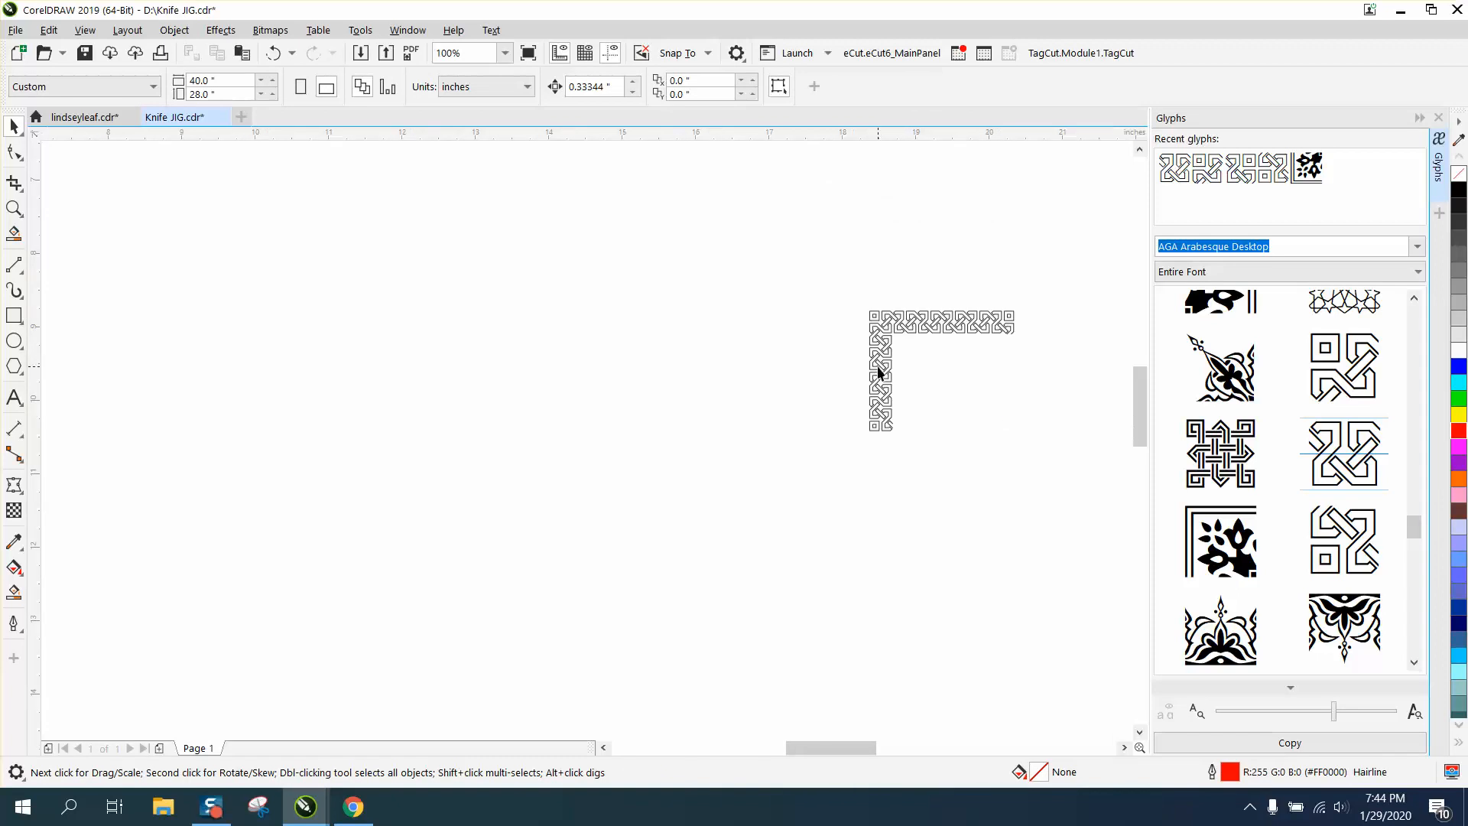
left_click_drag(1080, 462, 1081, 464)
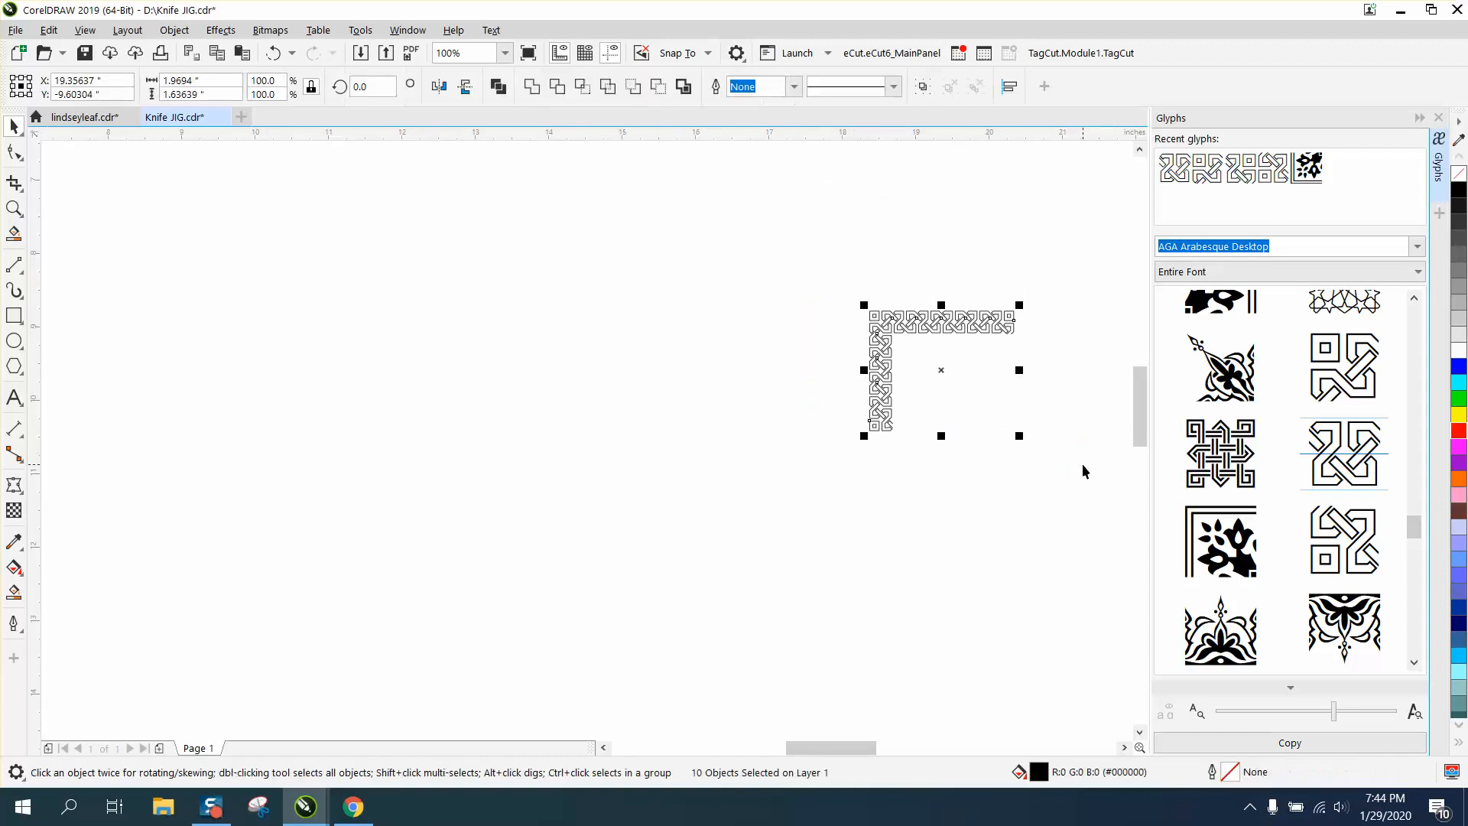
left_click(14, 208)
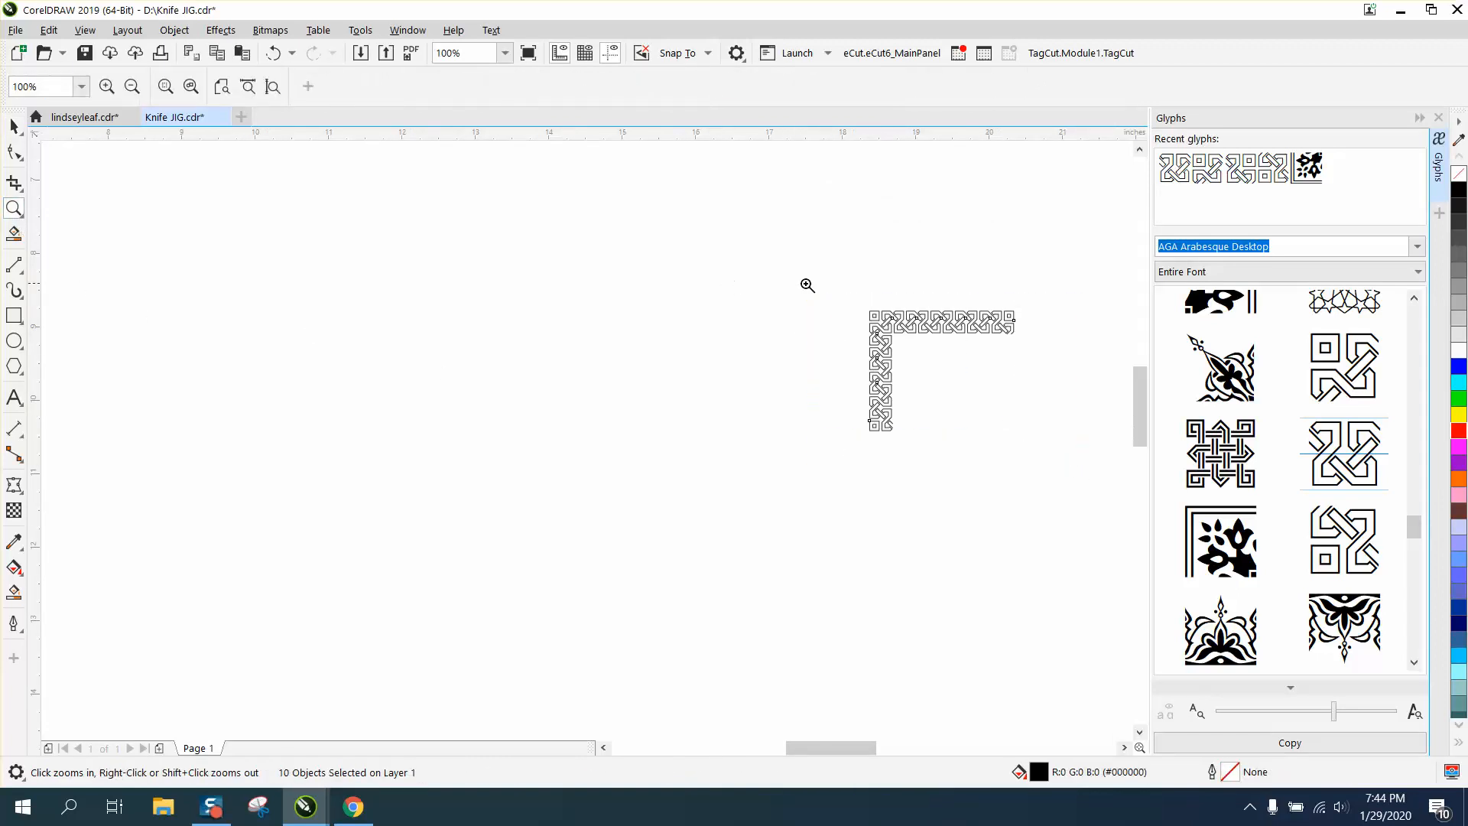
left_click_drag(856, 293, 1065, 429)
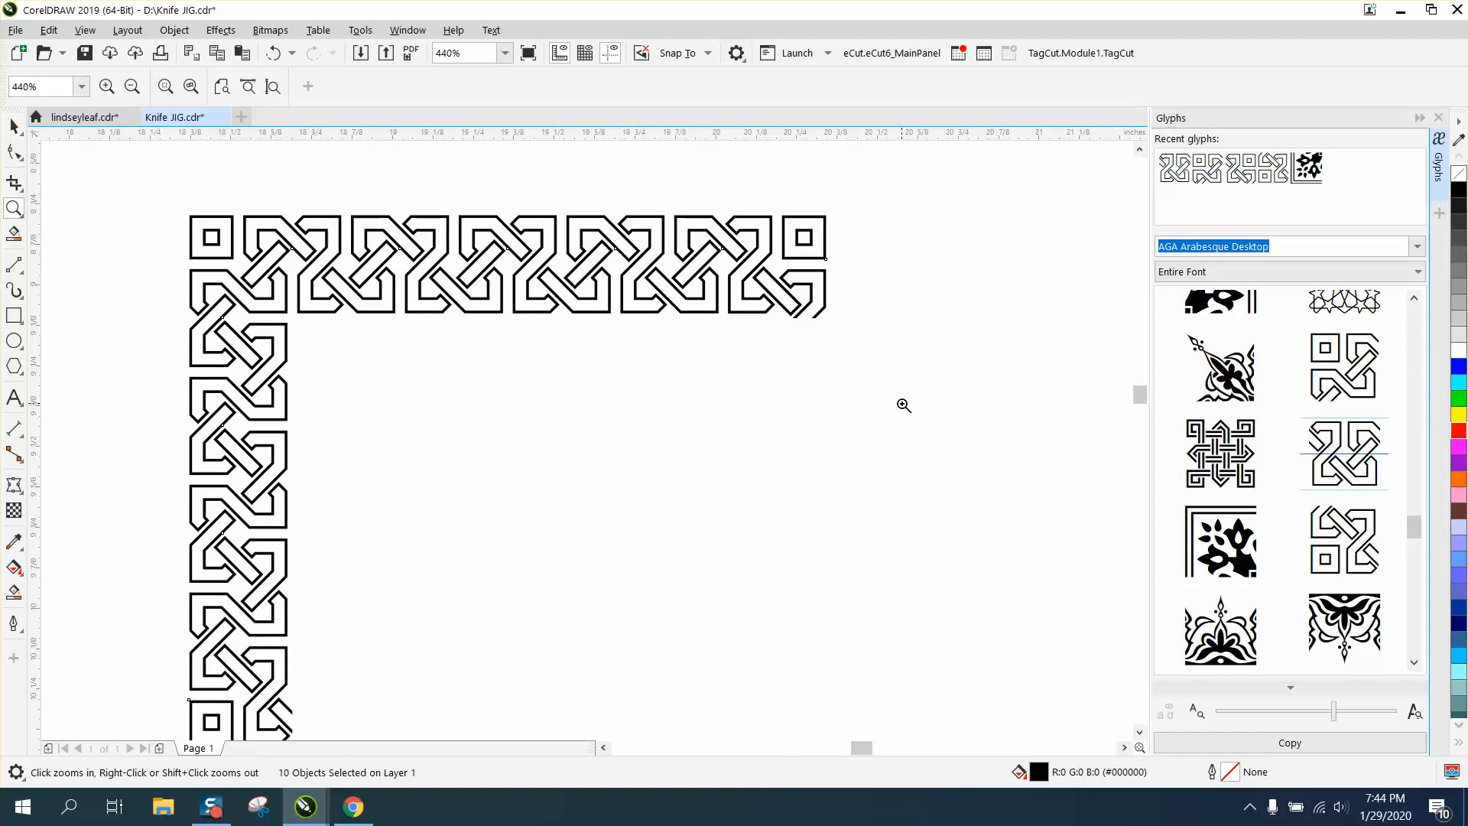
Step: Place the downward-pointing floral ornament glyph from the AGA Arabesque Desktop font in the open area inside the L-shaped border
scroll(904, 405, "down", 3)
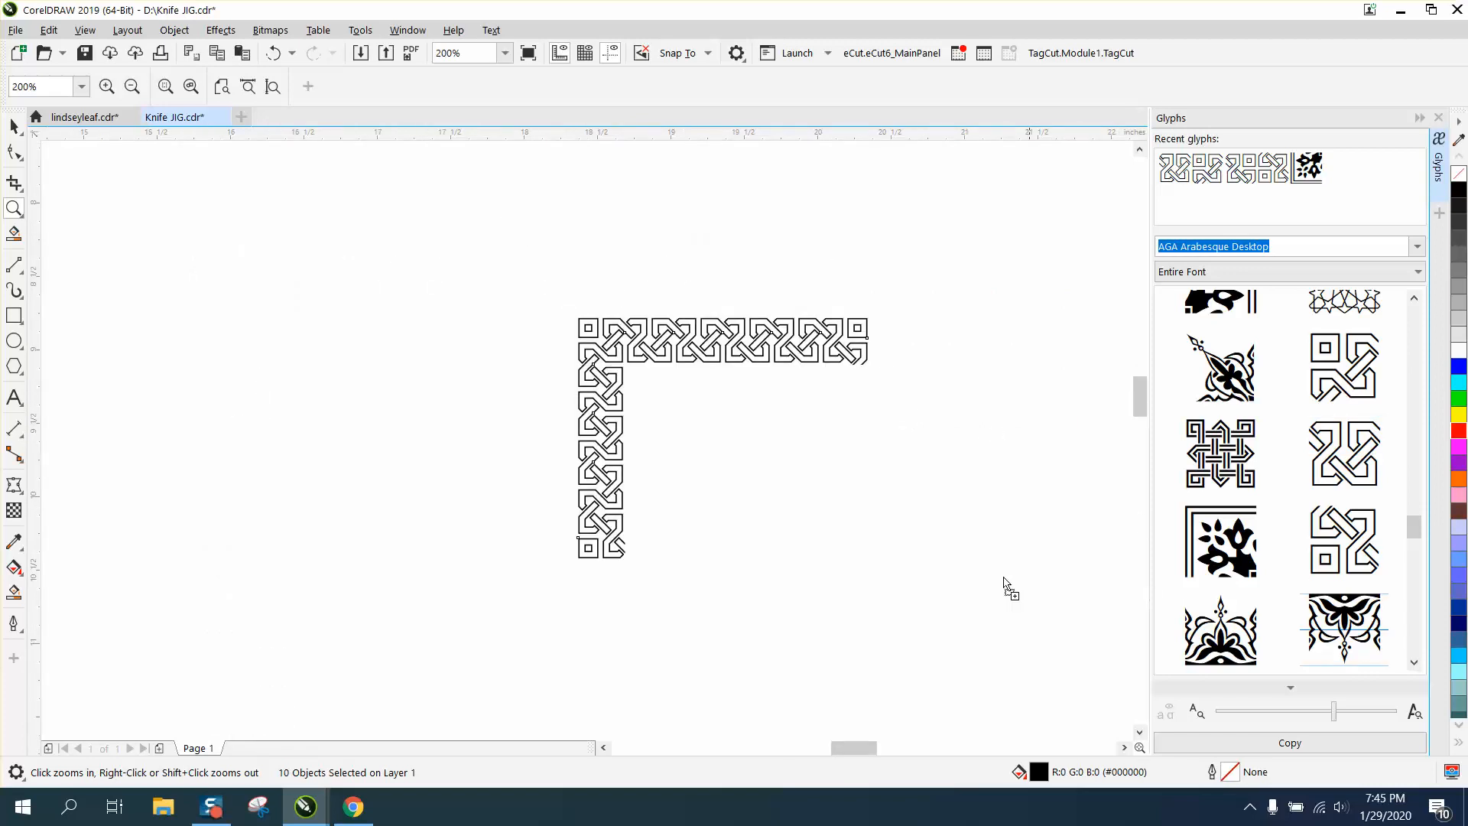
left_click_drag(1004, 577, 773, 484)
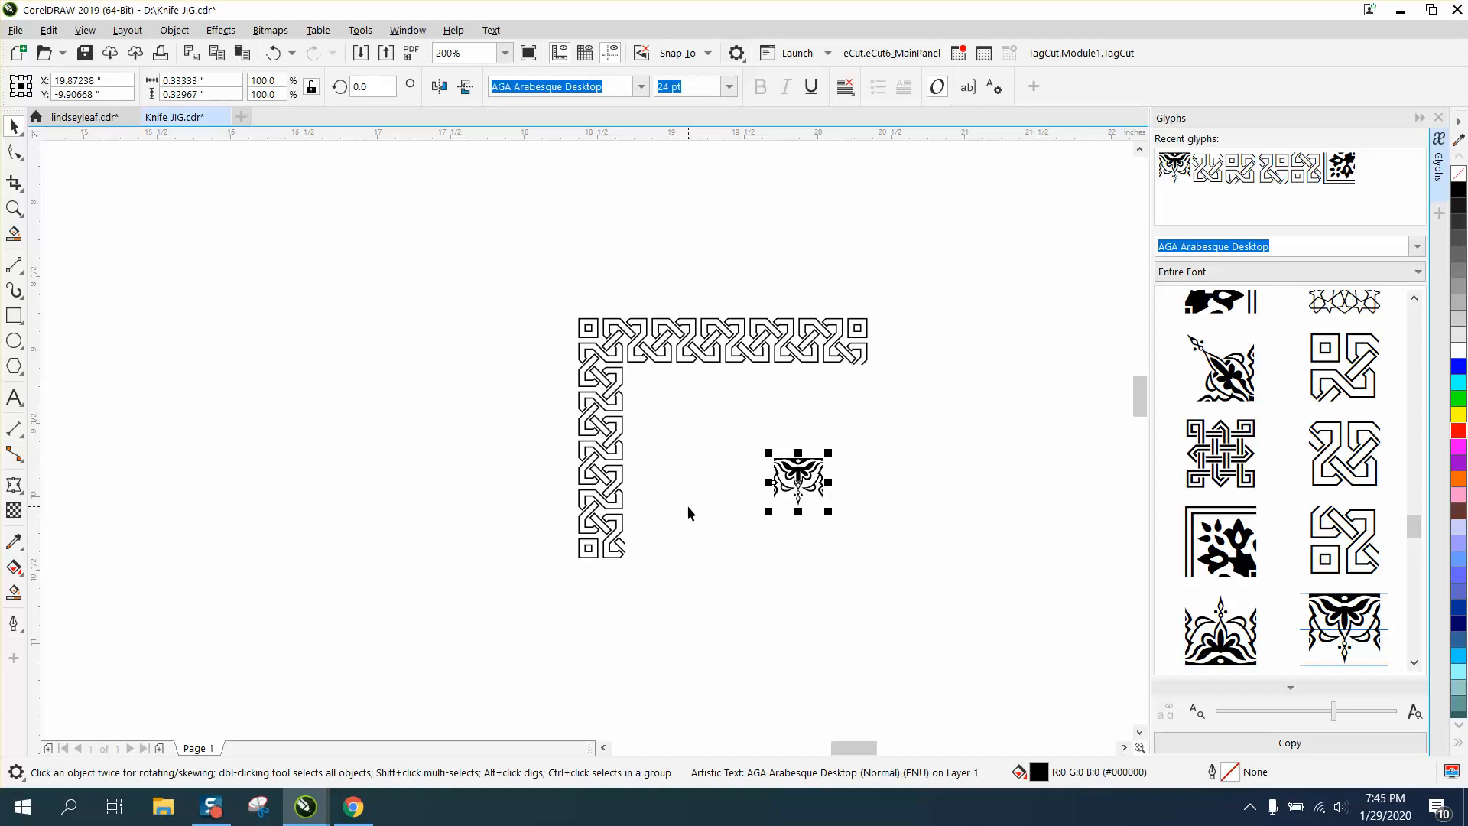
left_click(14, 208)
left_click_drag(738, 439, 958, 535)
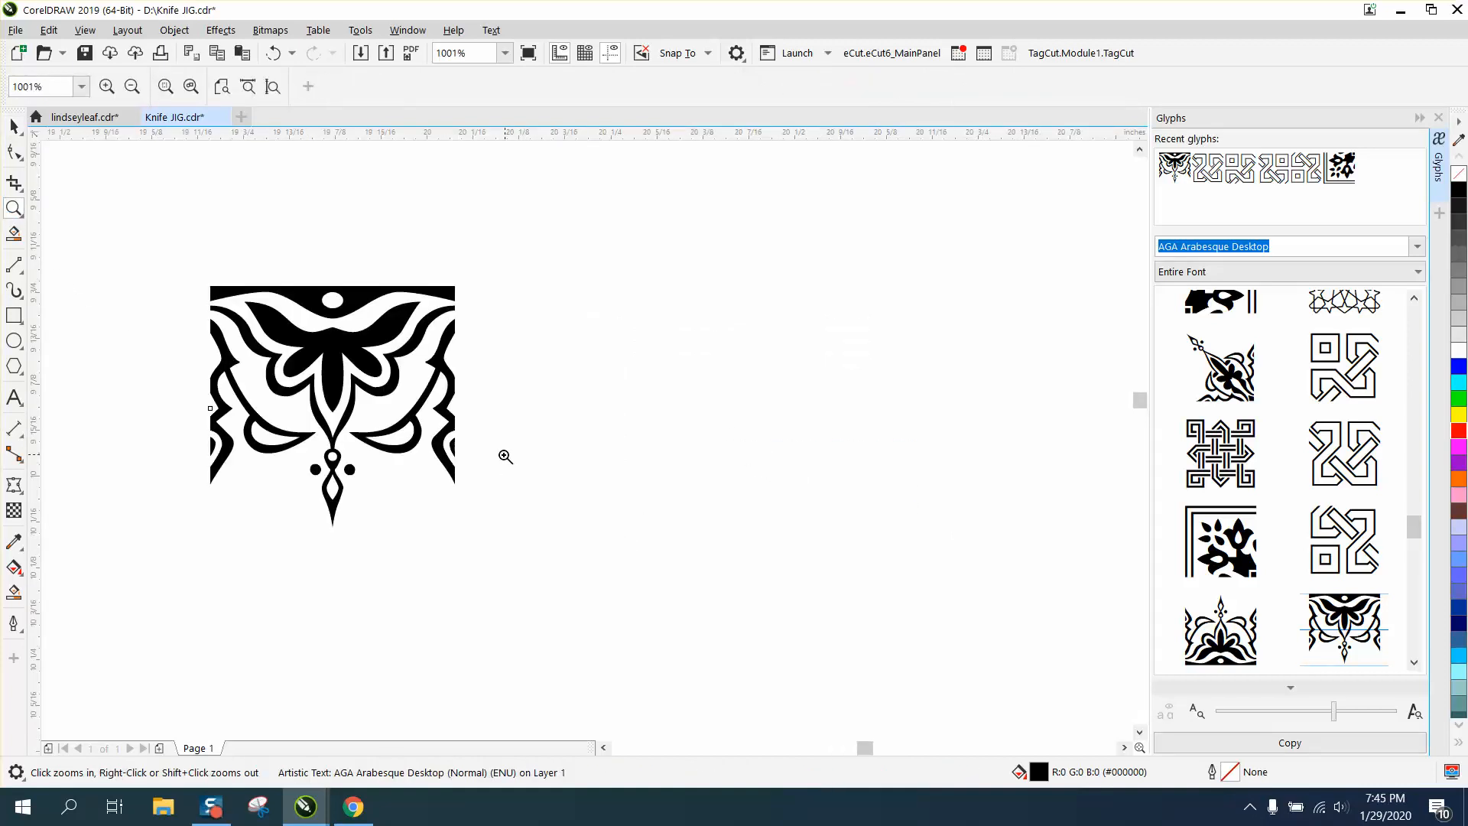
Step: Create a vertically mirrored copy of the floral ornament directly above the original, flat edges together
left_click(14, 128)
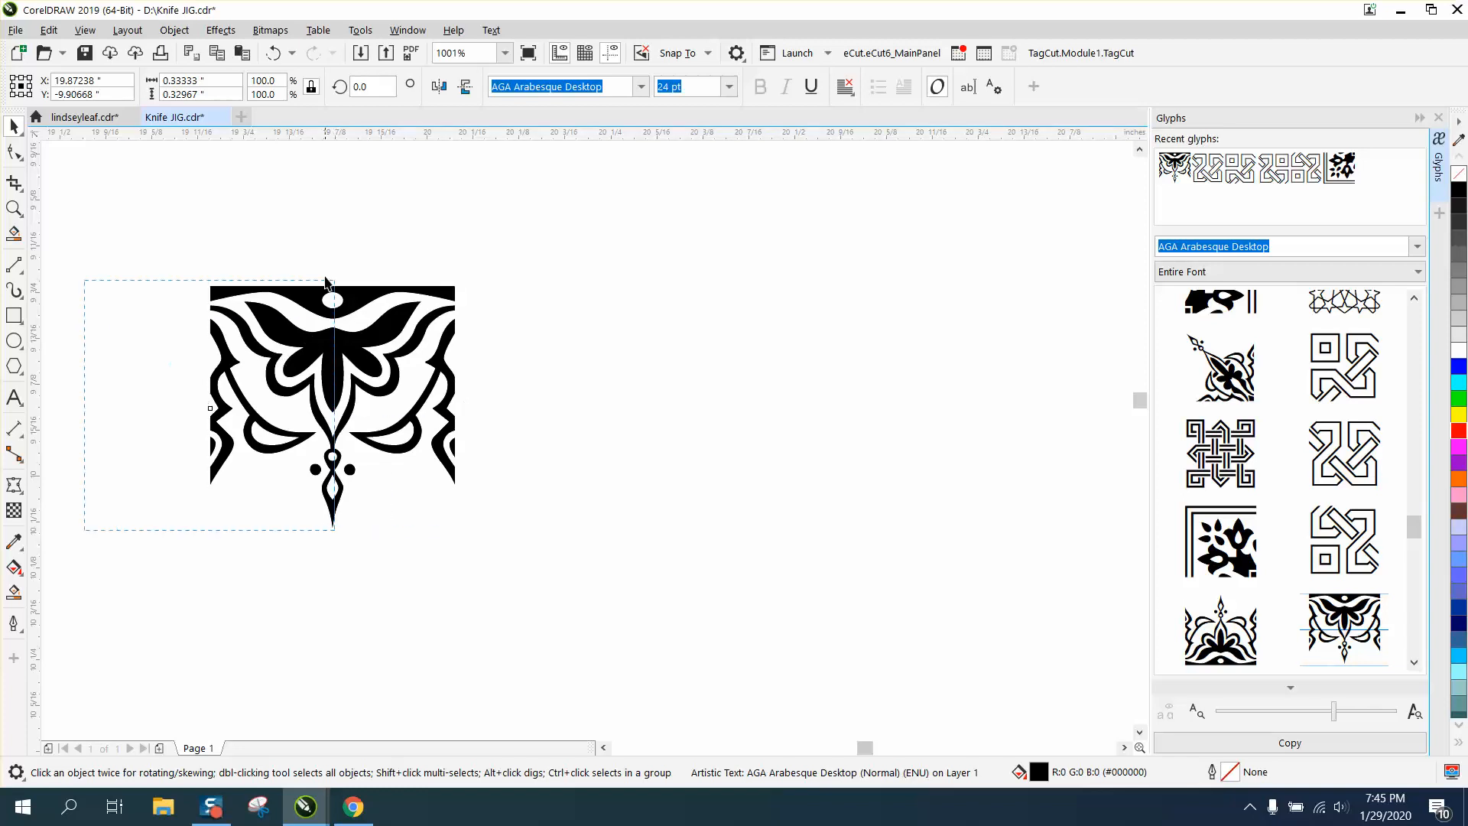
key("Escape")
left_click(346, 468)
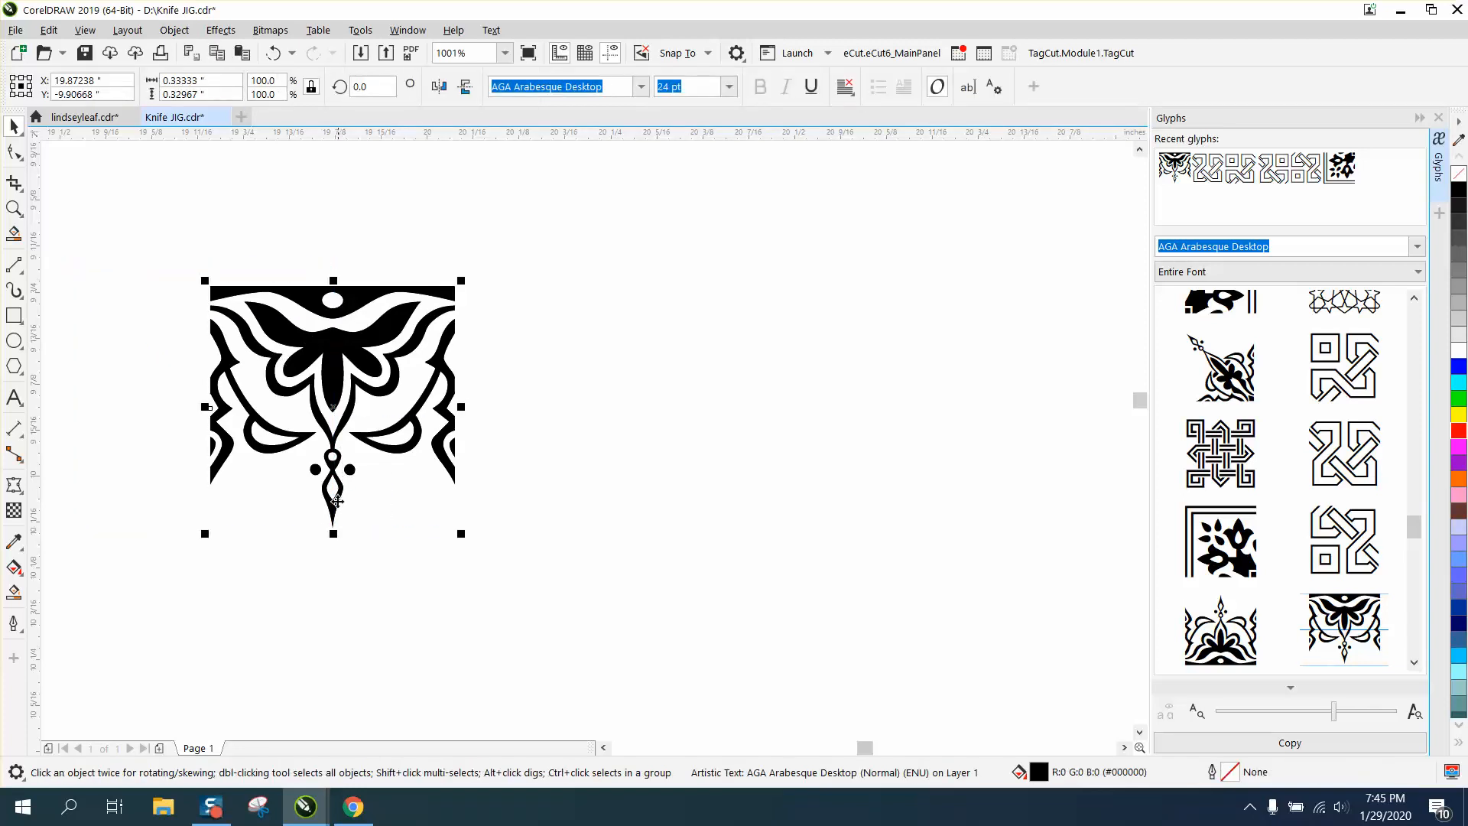
left_click_drag(333, 535, 328, 250)
right_click(328, 250)
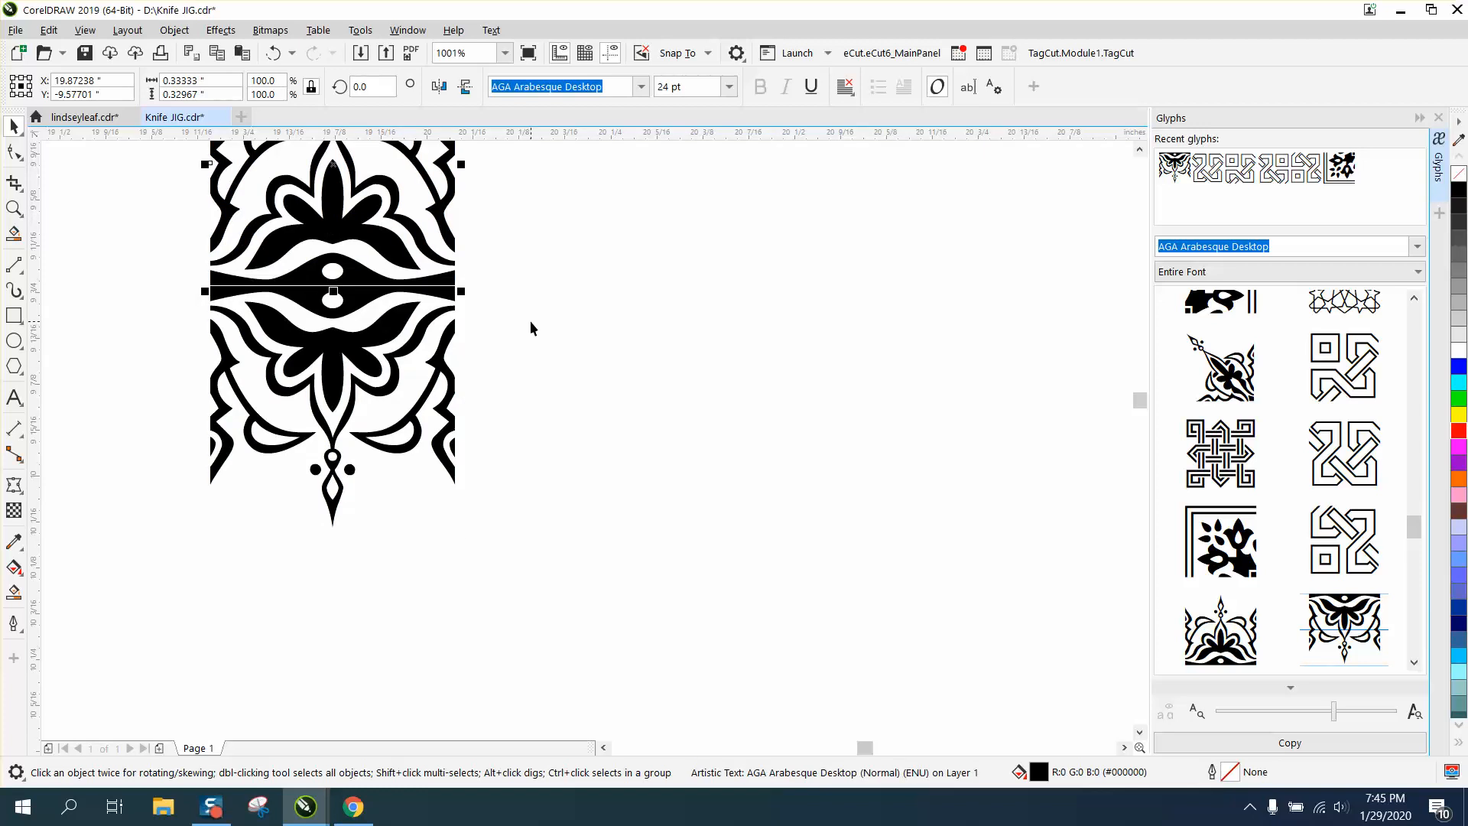
Step: Select both halves of the mirrored floral ornament and convert them to curves
scroll(508, 273, "down", 2)
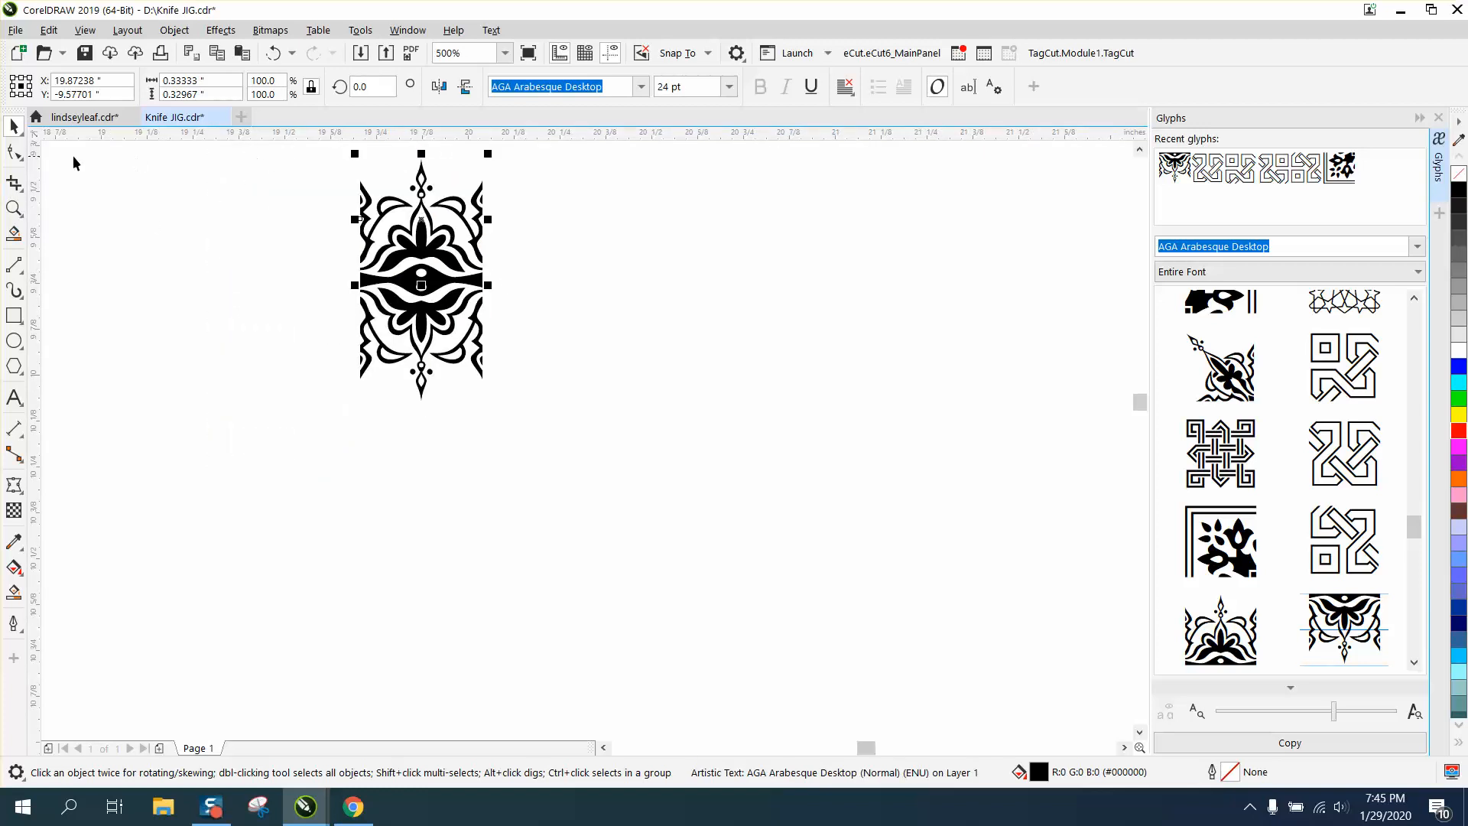
left_click(20, 211)
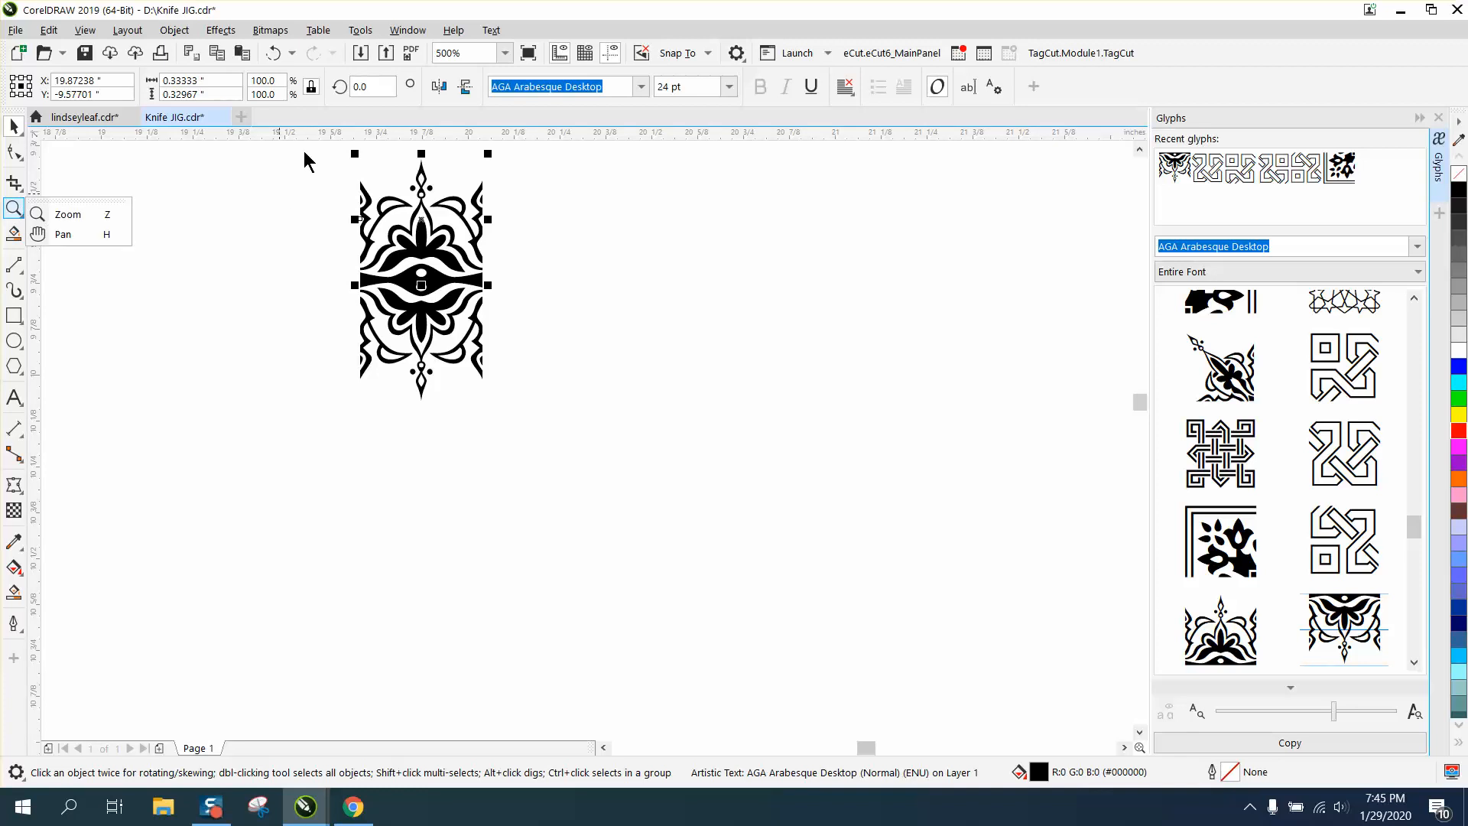
left_click_drag(304, 150, 664, 450)
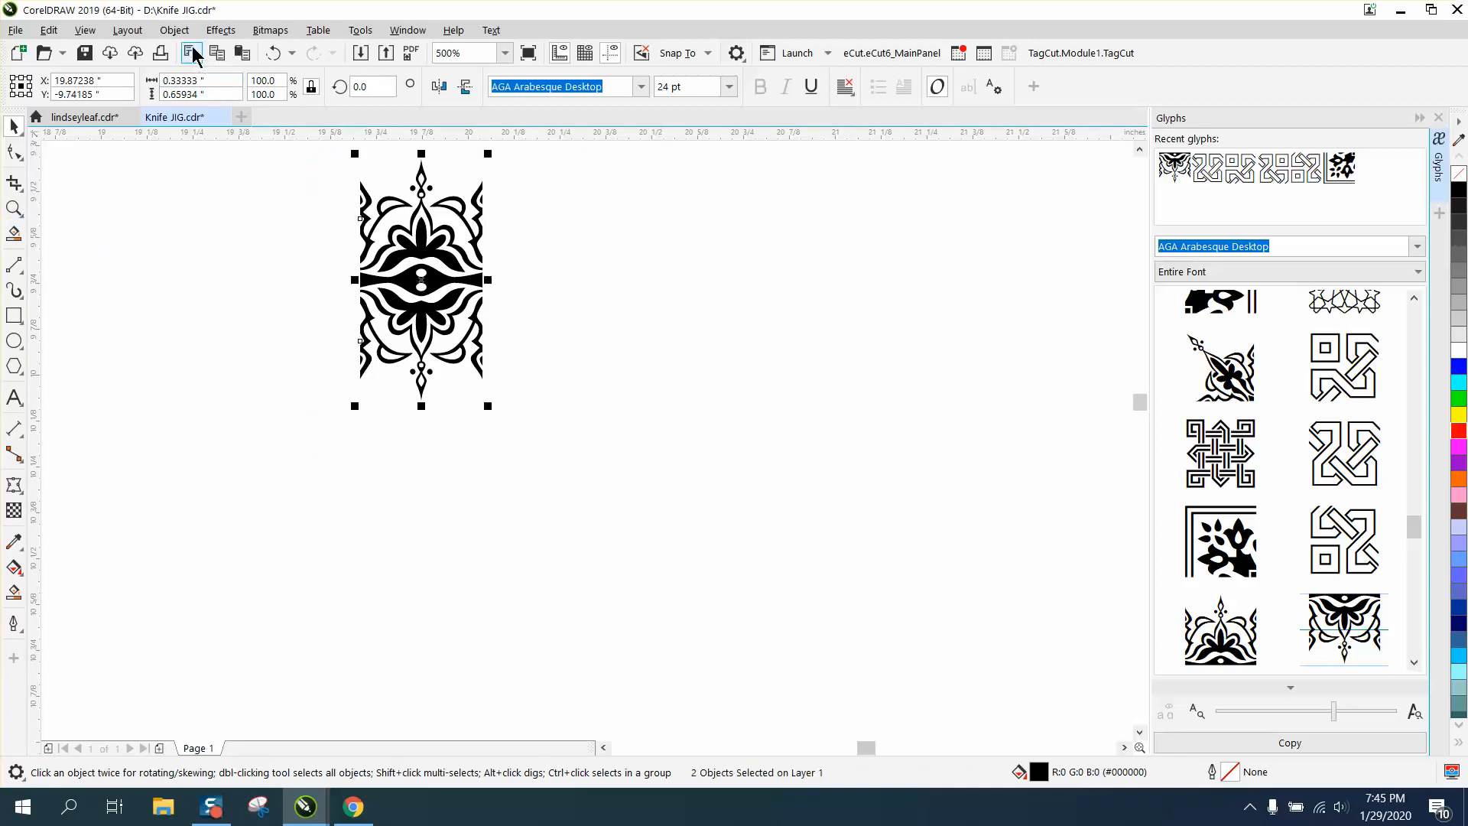
left_click(174, 30)
left_click(269, 481)
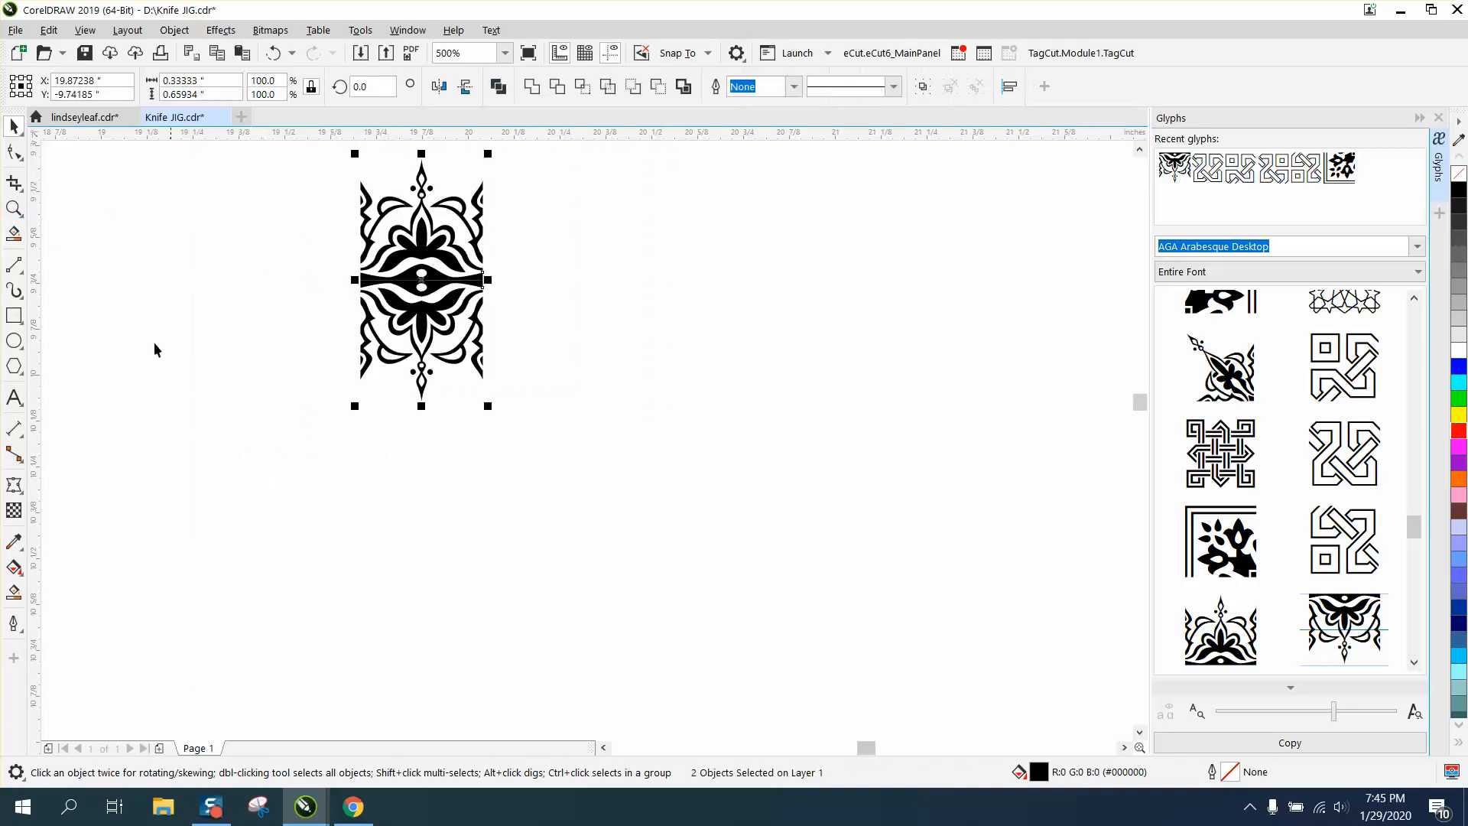
Step: Grab the selected ornament pair by a node on its upper oval and shift it slightly up and to the right
left_click(14, 208)
left_click_drag(479, 332, 599, 380)
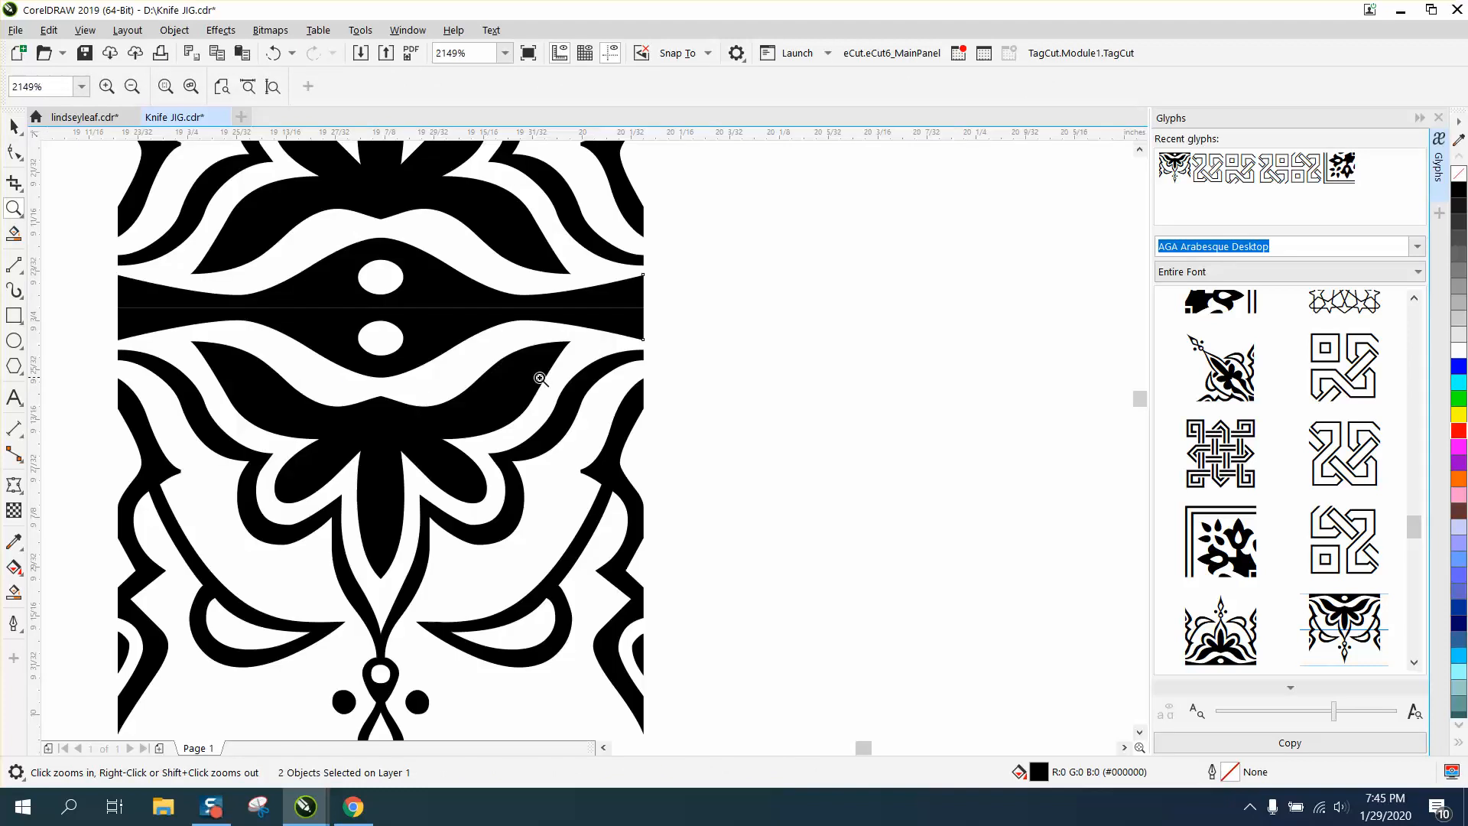
left_click(14, 127)
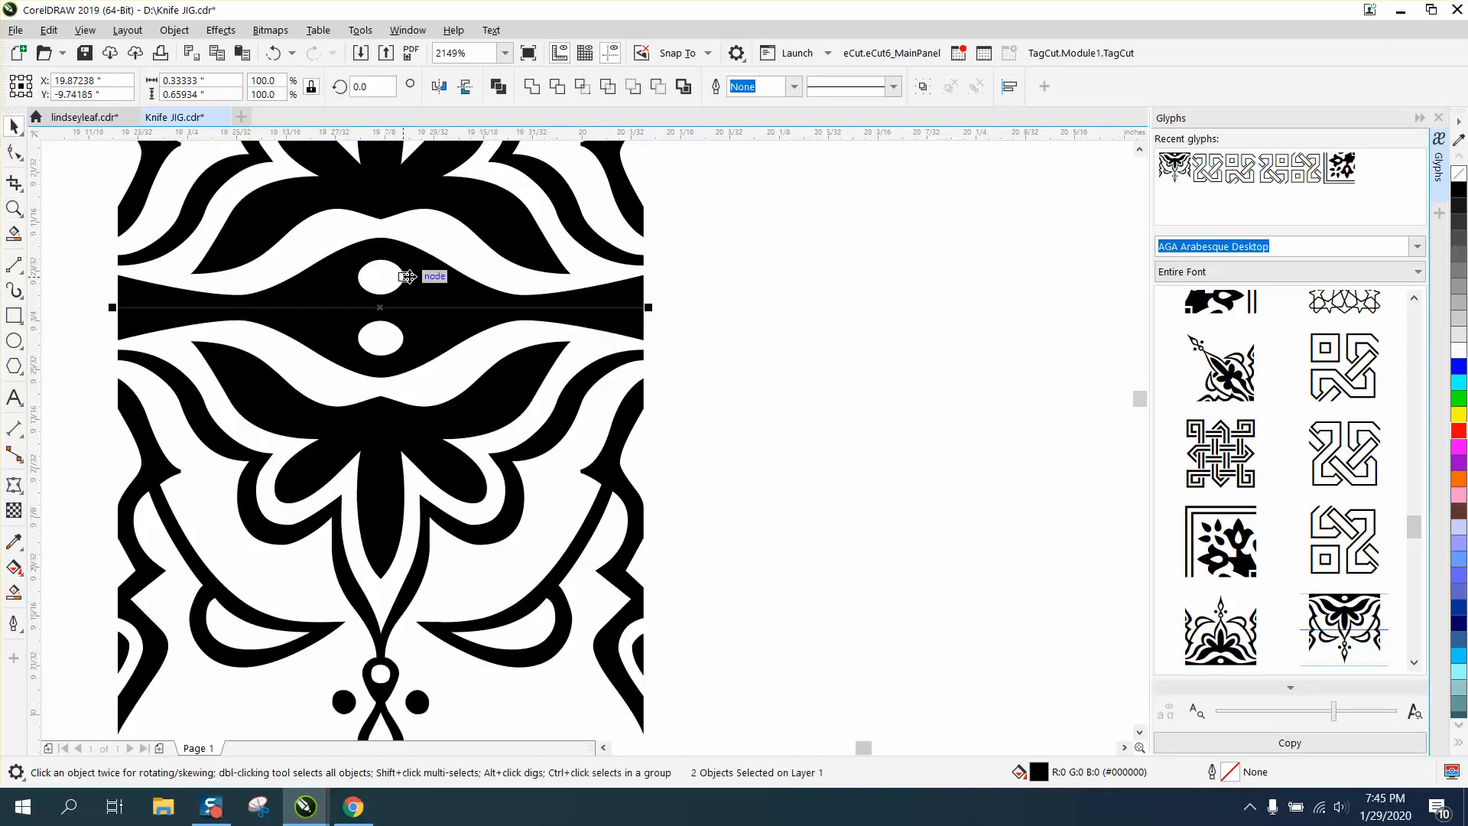
left_click_drag(406, 278, 419, 248)
left_click_drag(646, 312, 655, 279)
left_click(704, 291)
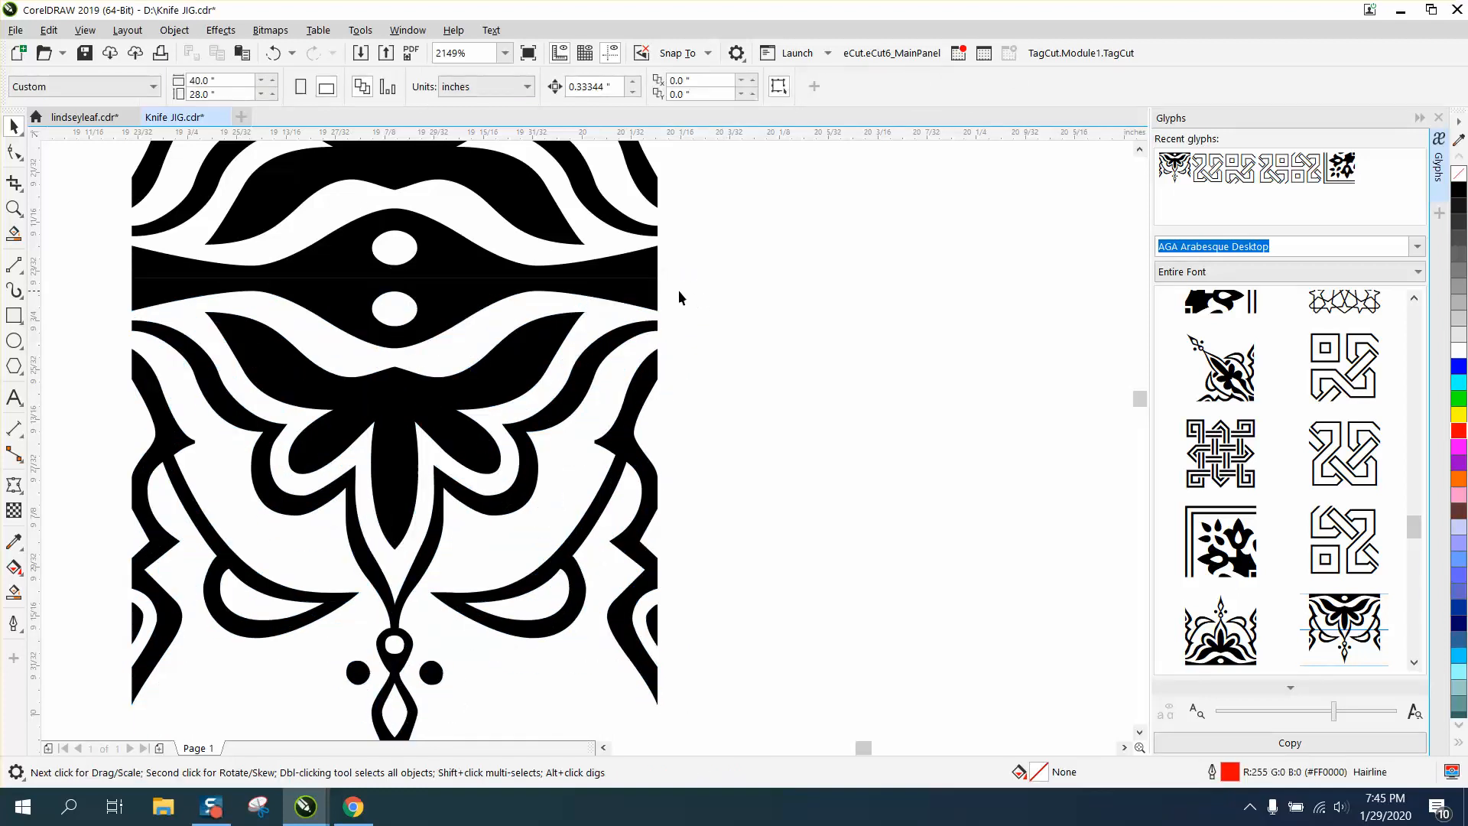
Step: Select both halves of the mirrored floral ornament and group them
scroll(678, 291, "down", 4)
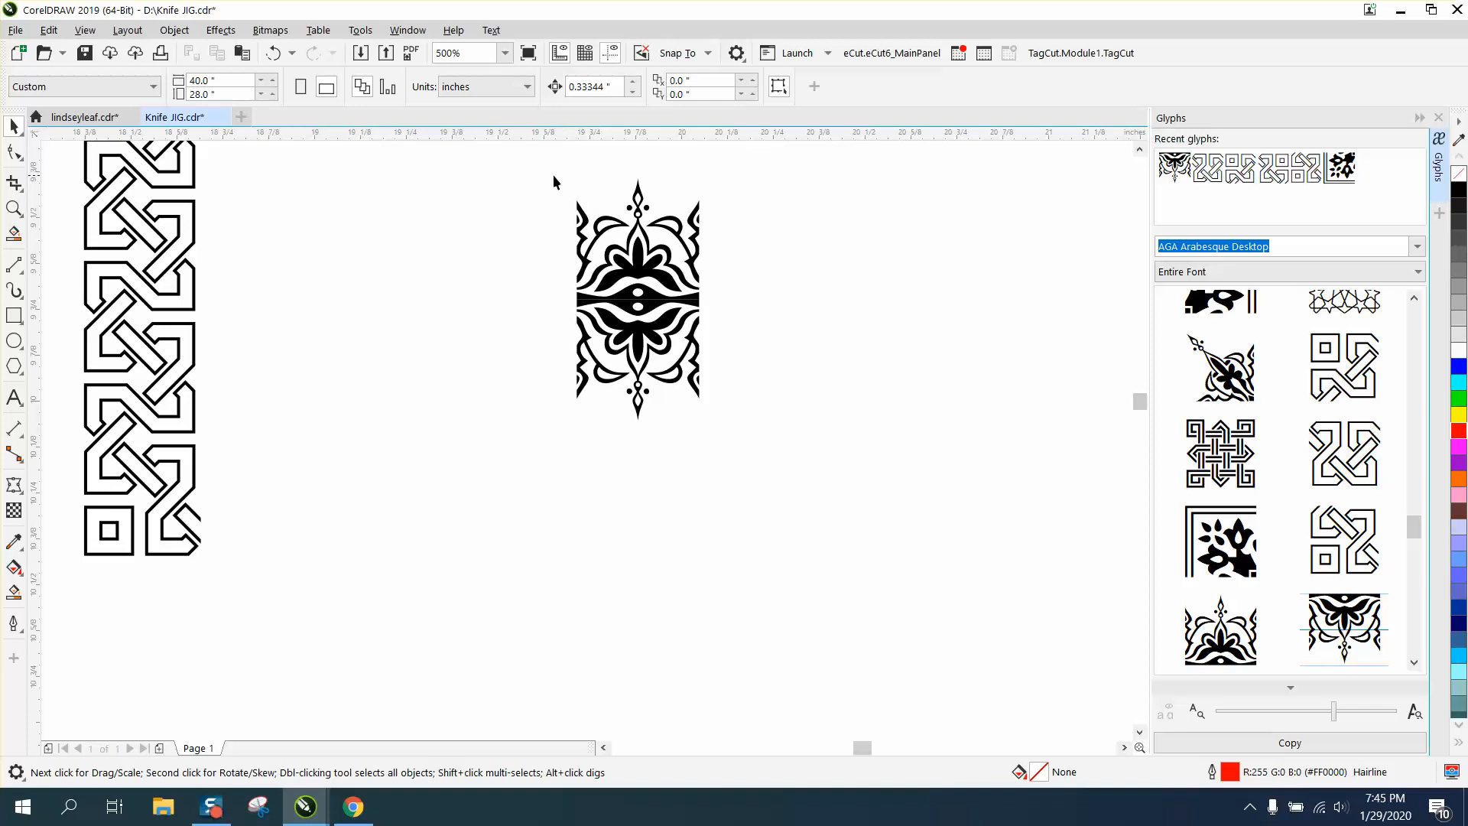
left_click_drag(543, 169, 813, 434)
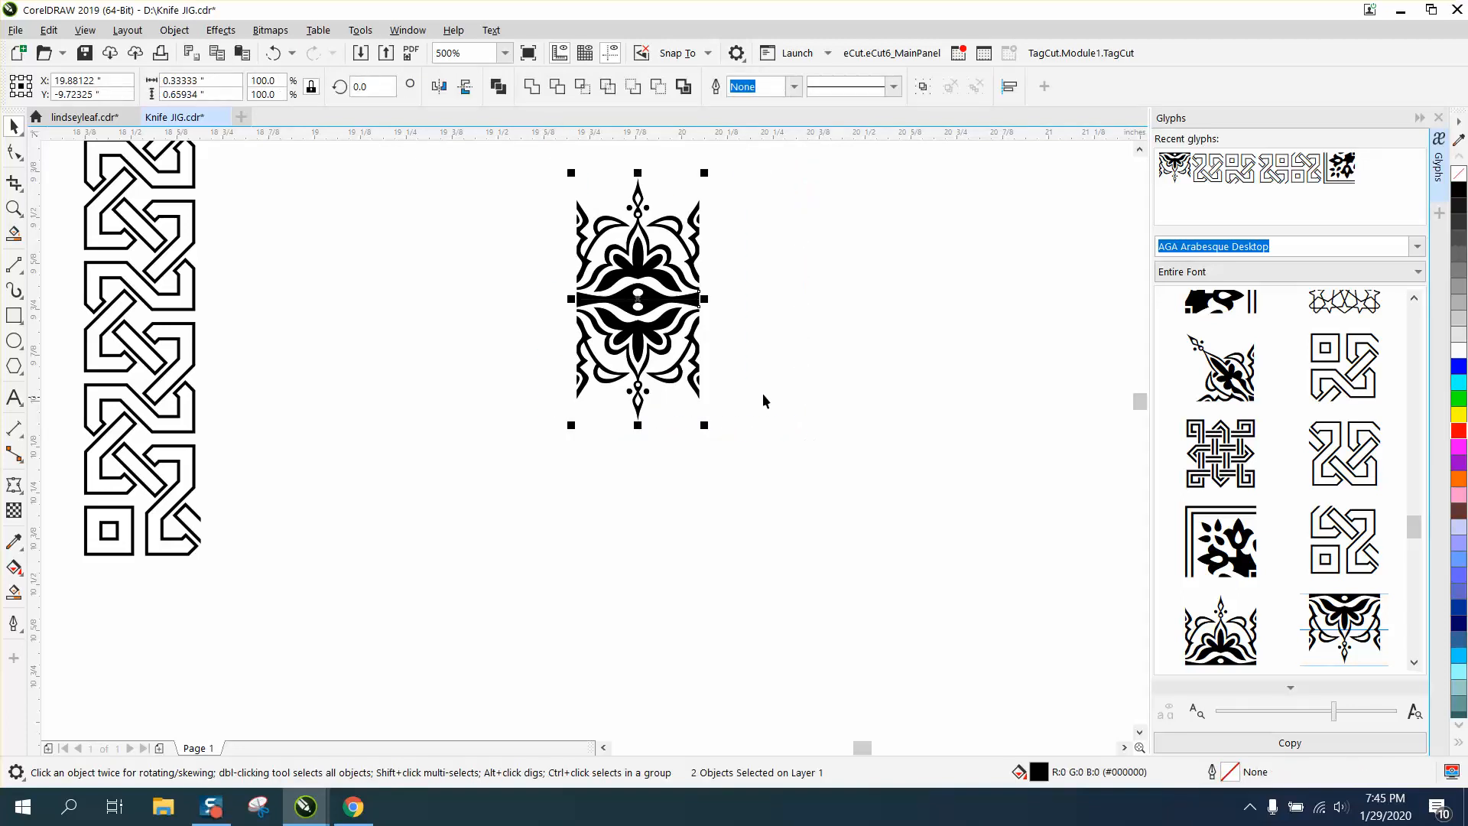
left_click_drag(571, 299, 736, 306)
key("Delete")
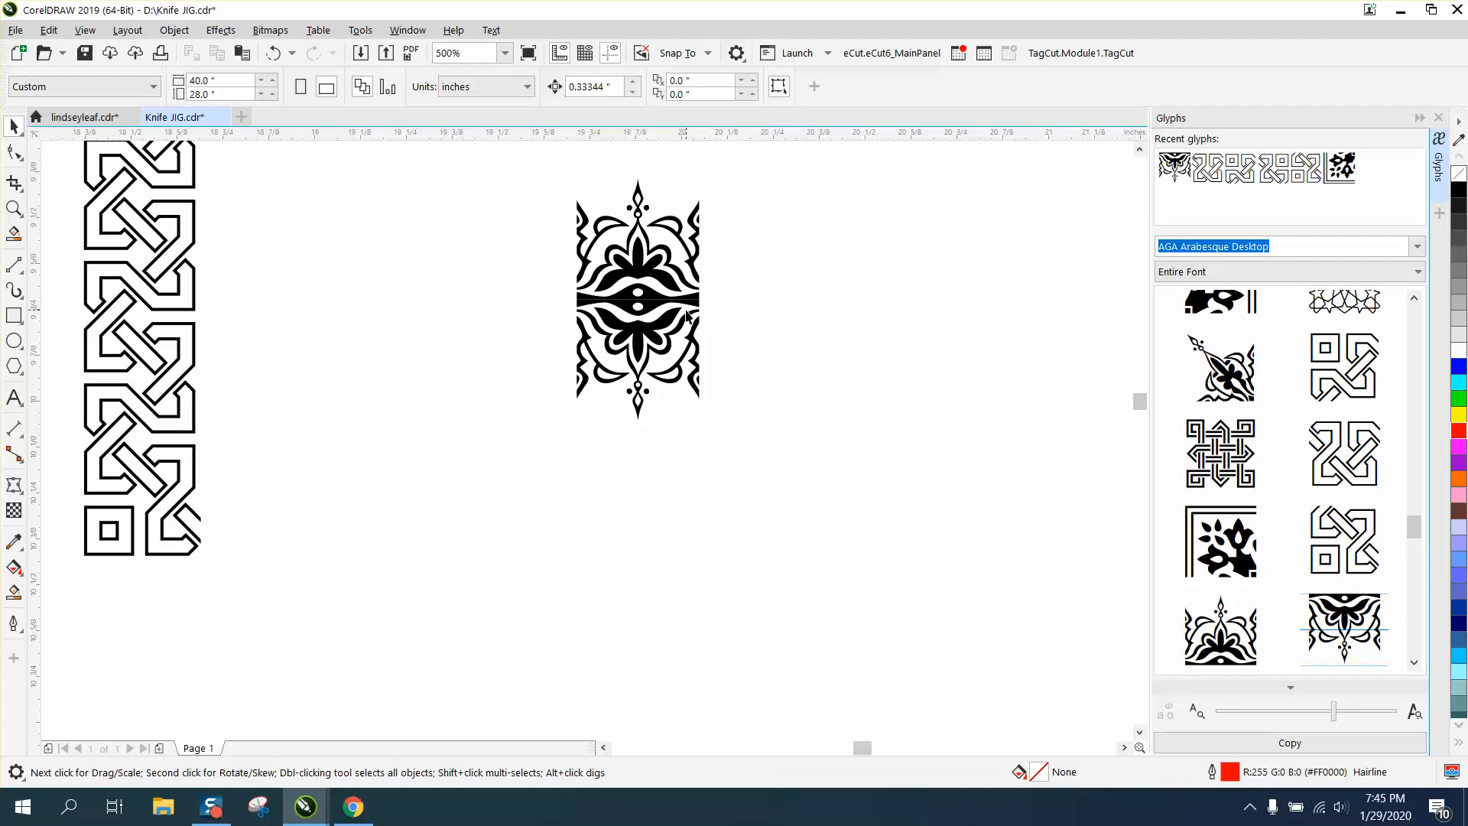
left_click(650, 318)
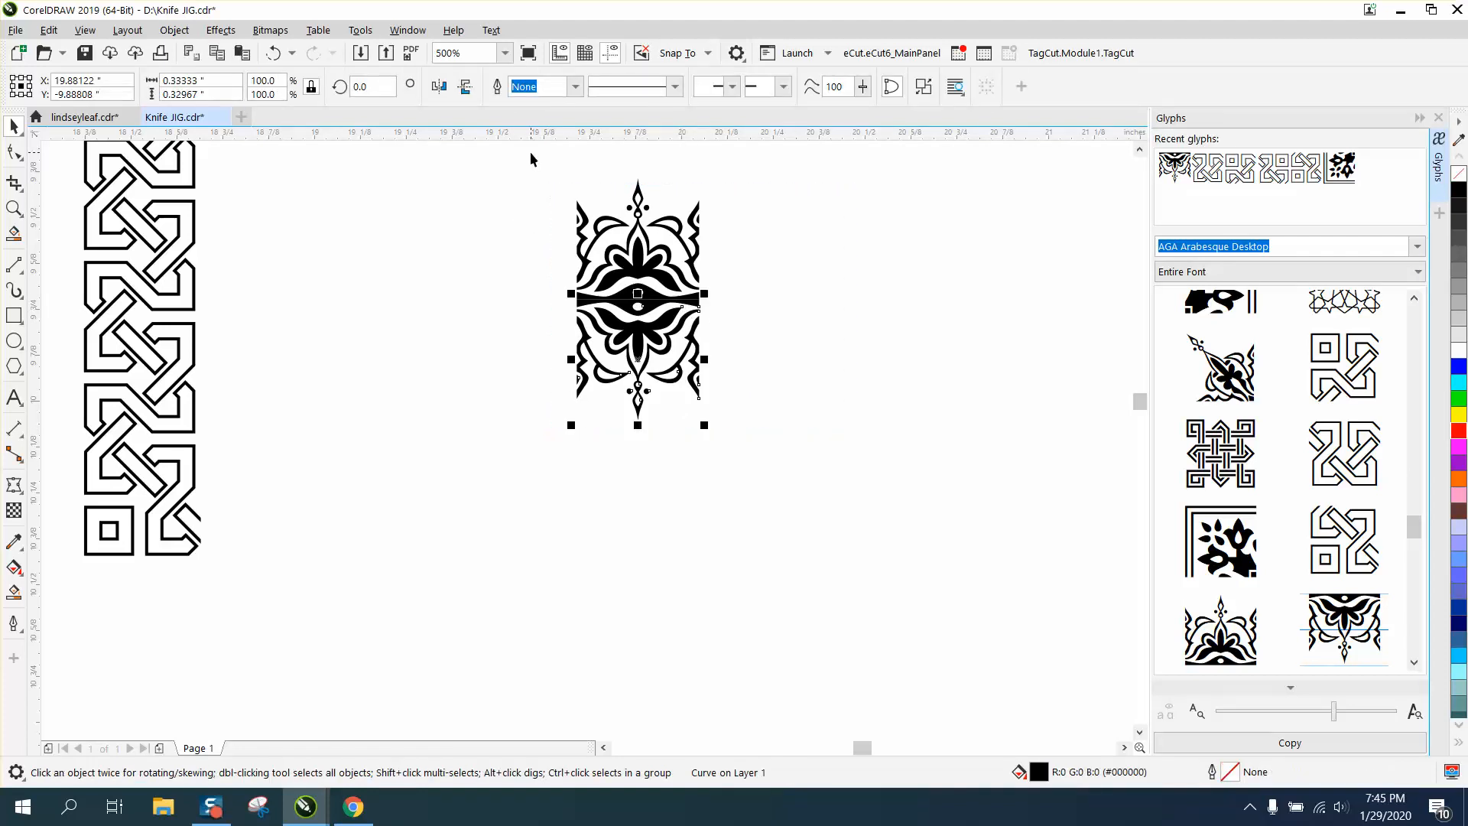
left_click_drag(533, 159, 832, 485)
key("ctrl+g")
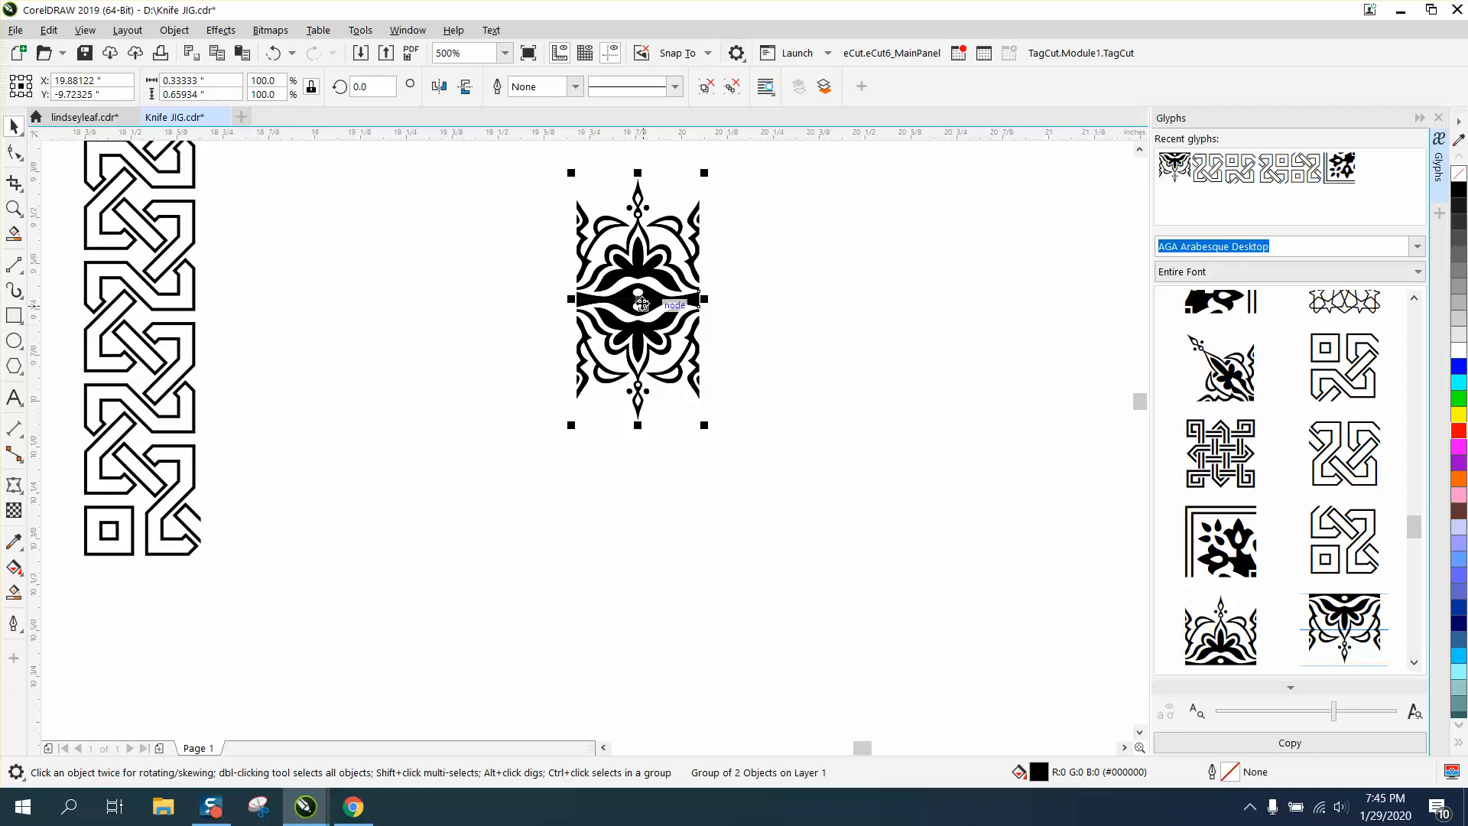
Step: Copy the grouped floral ornament to its right and snap the copy's left edge node onto the original's right edge
left_click_drag(661, 305, 775, 309)
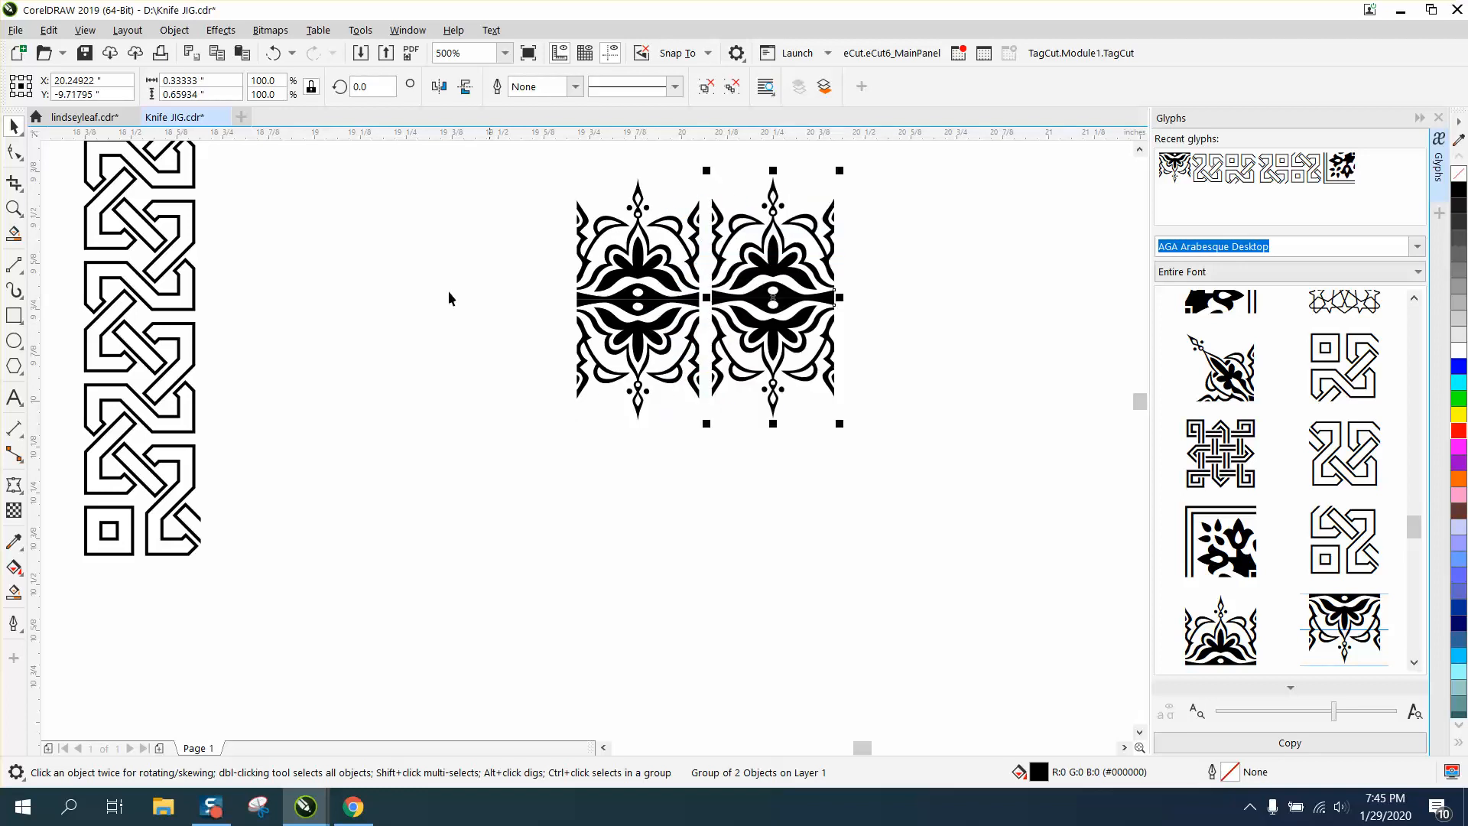
left_click(14, 208)
left_click_drag(671, 247, 895, 422)
left_click(14, 126)
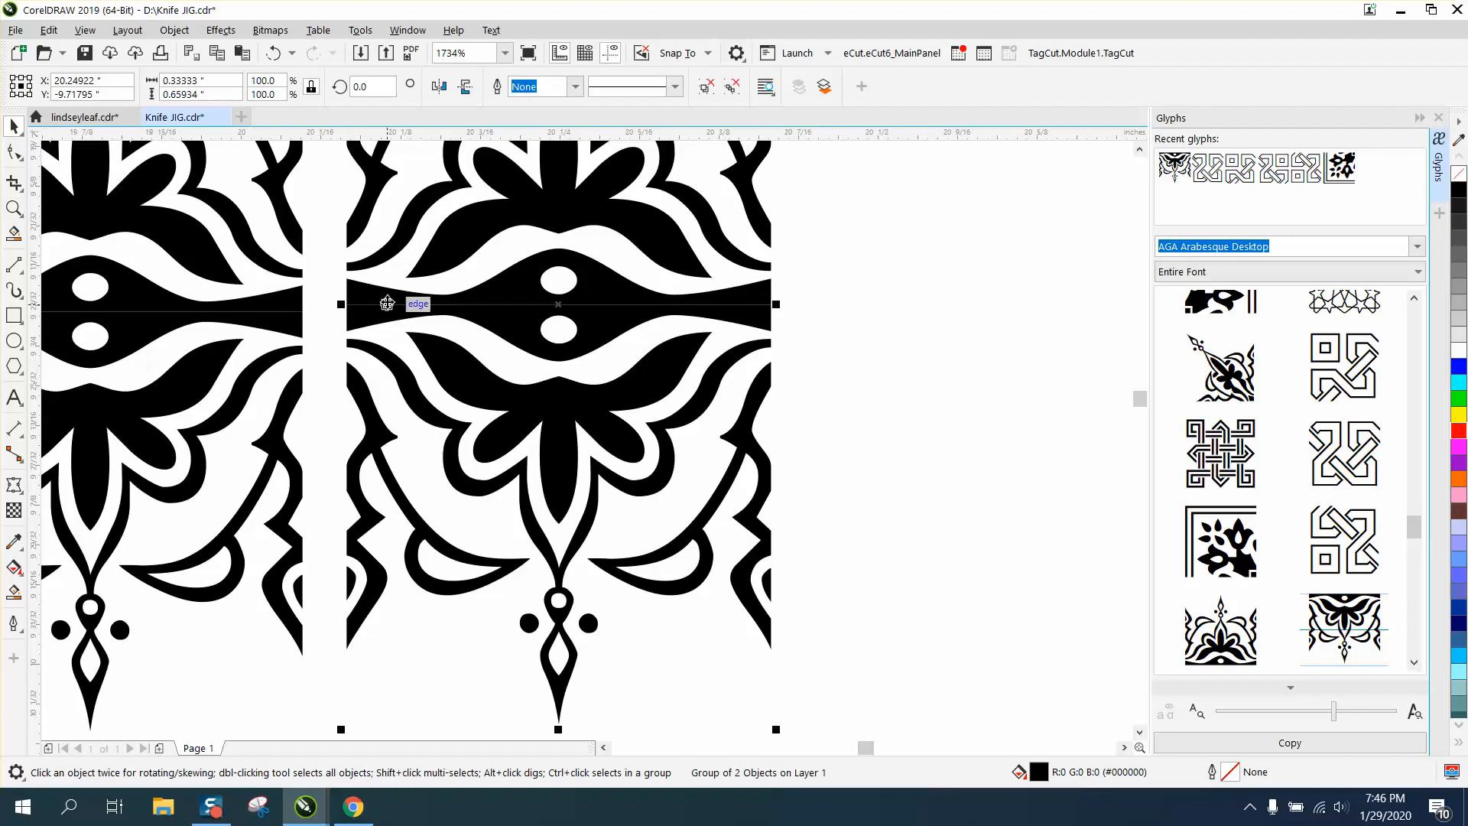
left_click_drag(359, 283, 314, 290)
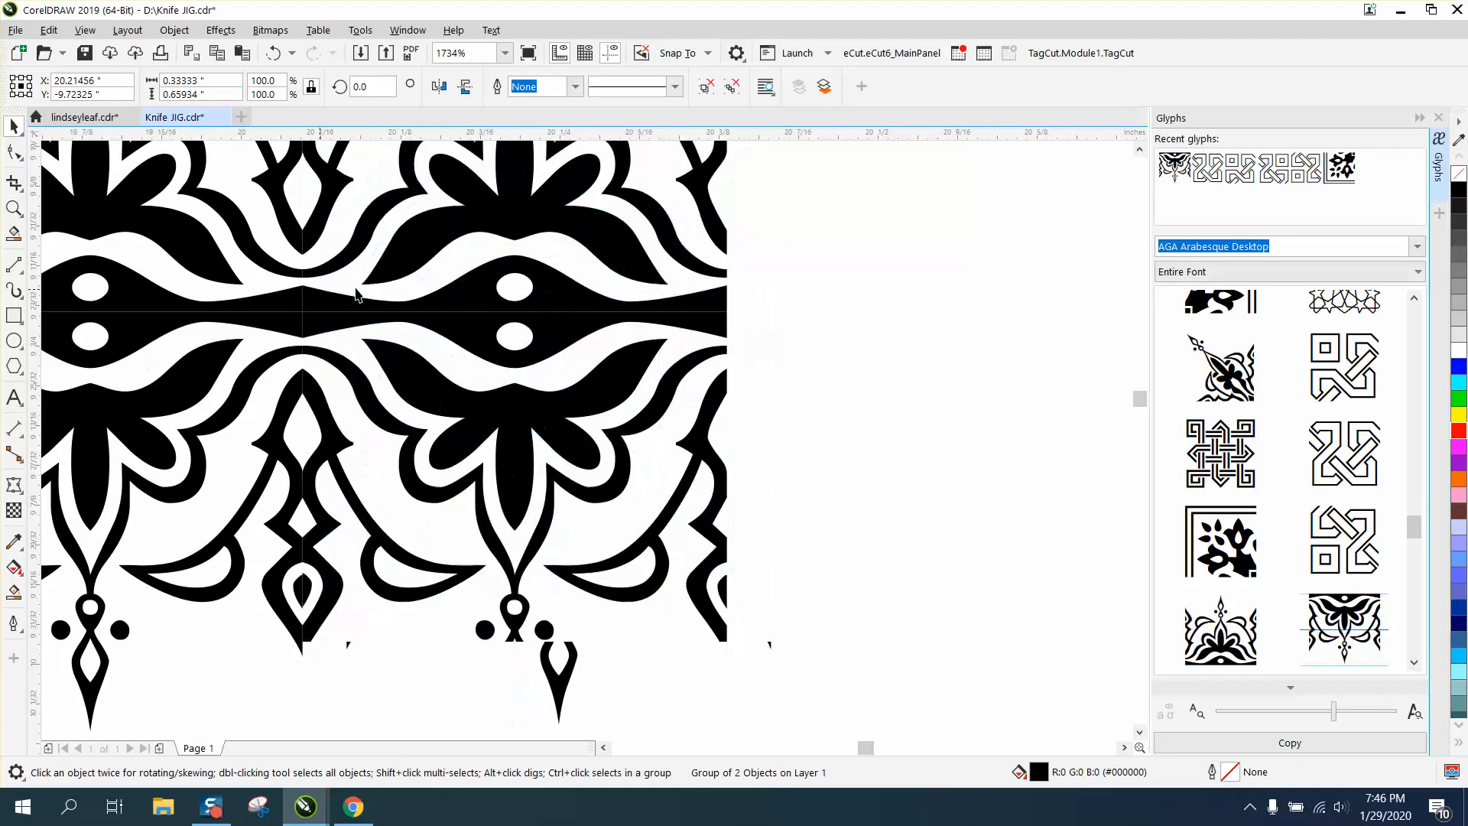
scroll(801, 315, "down", 2)
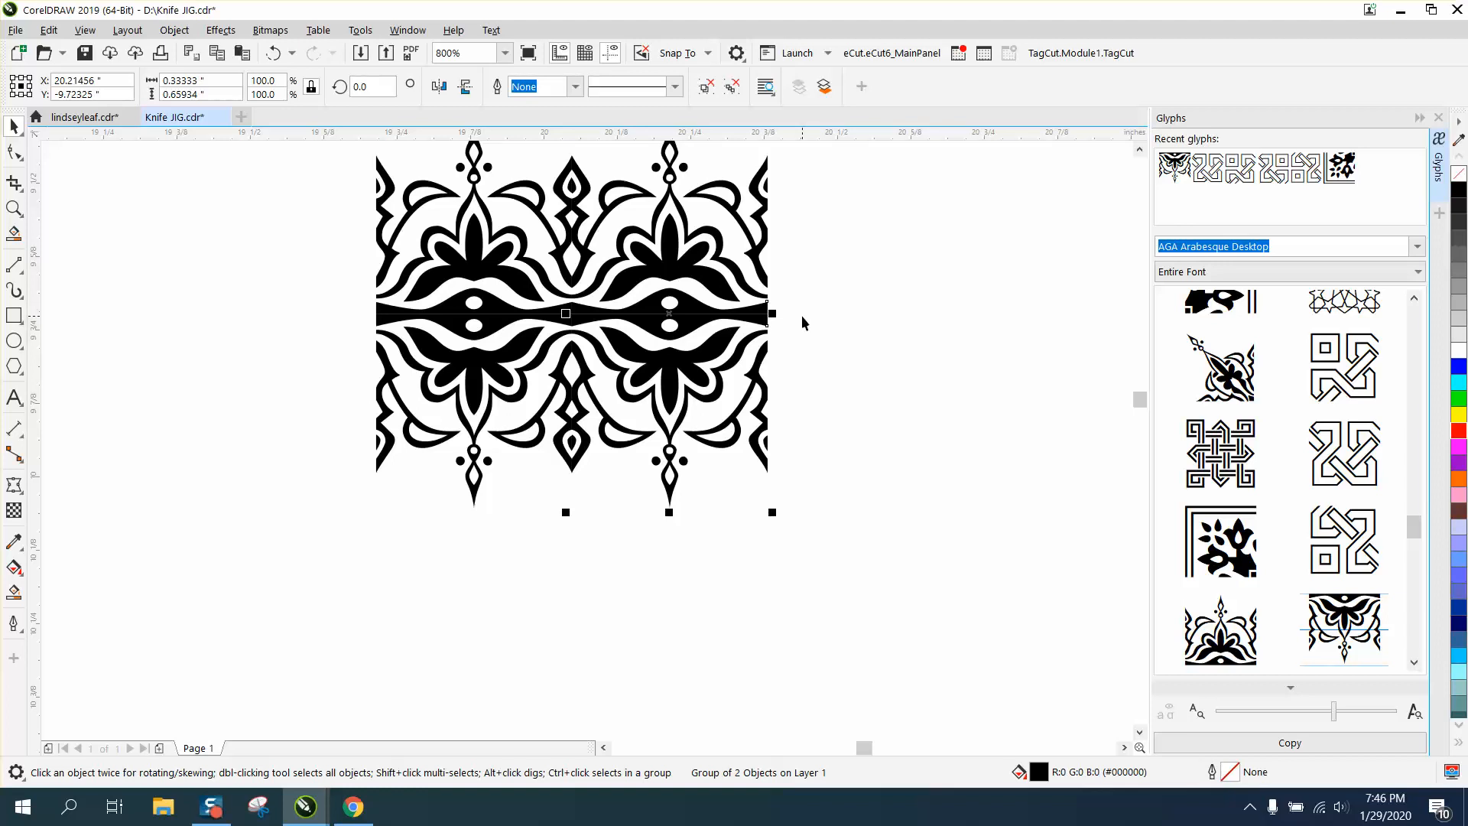
scroll(801, 315, "down", 2)
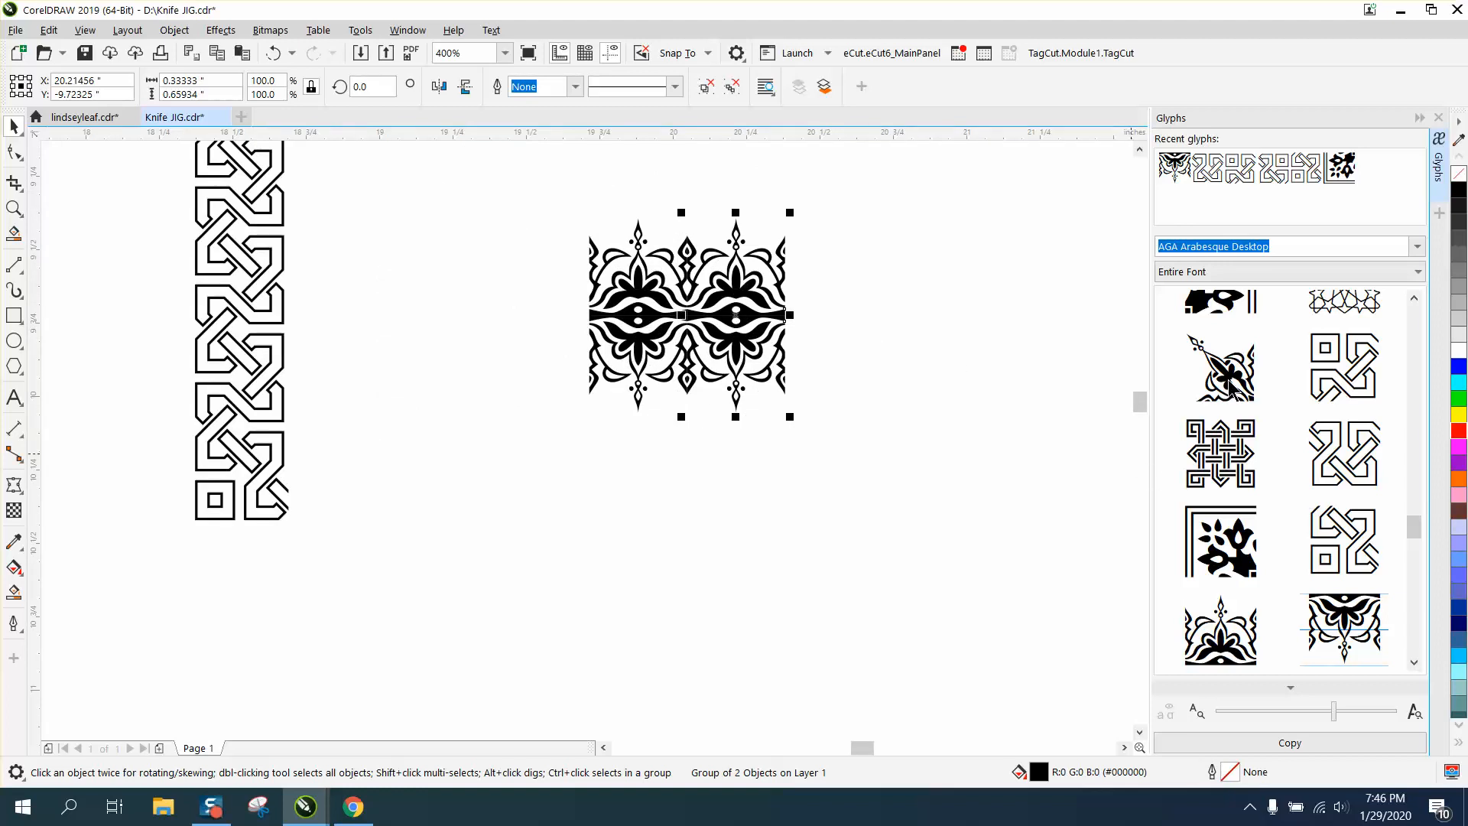
Step: Move the right-hand floral ornament group away from the original, leaving a wide gap between them
left_click(836, 358)
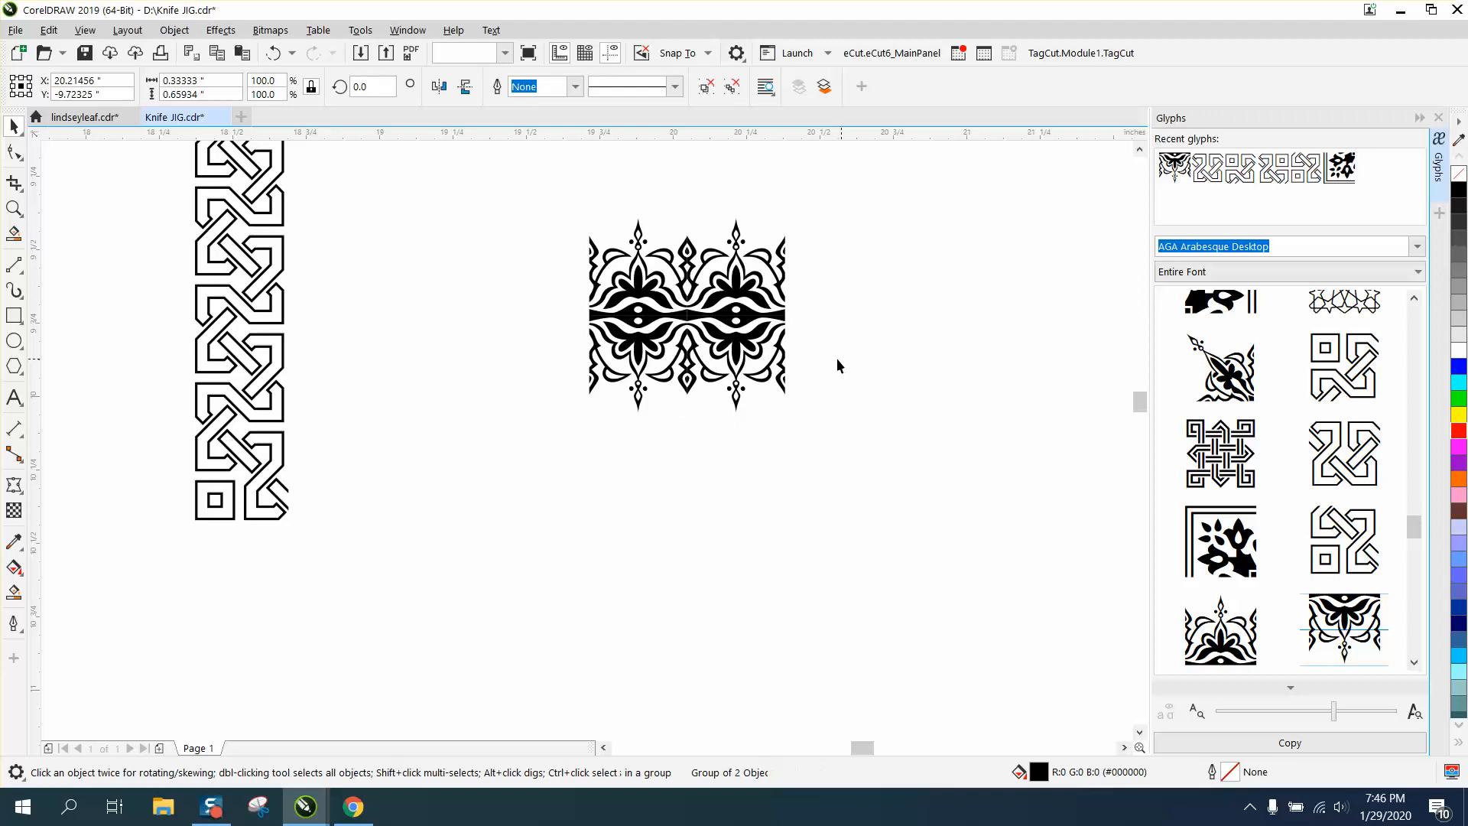
left_click(753, 352)
scroll(787, 341, "up", 2)
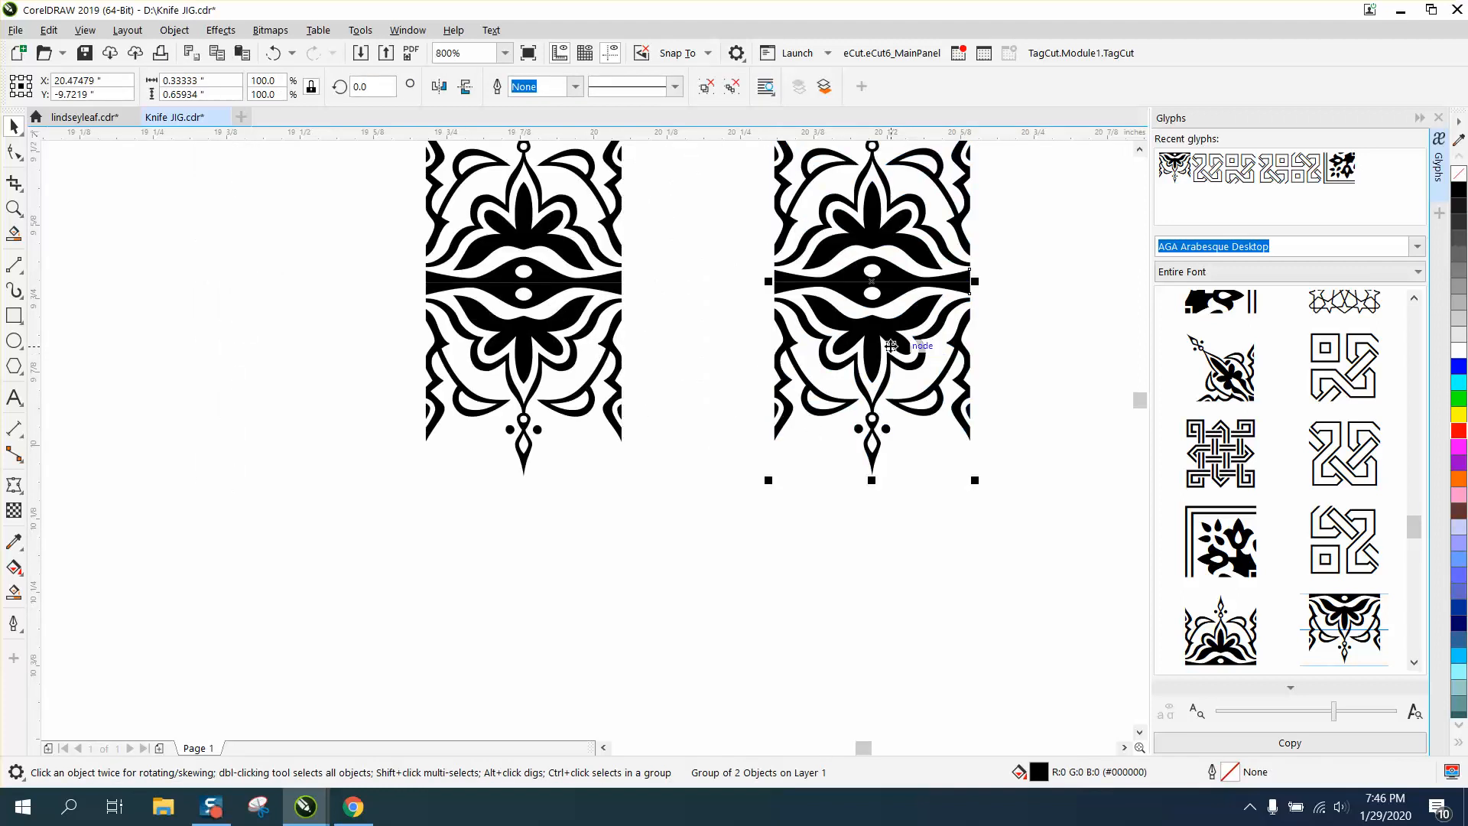
left_click(608, 271)
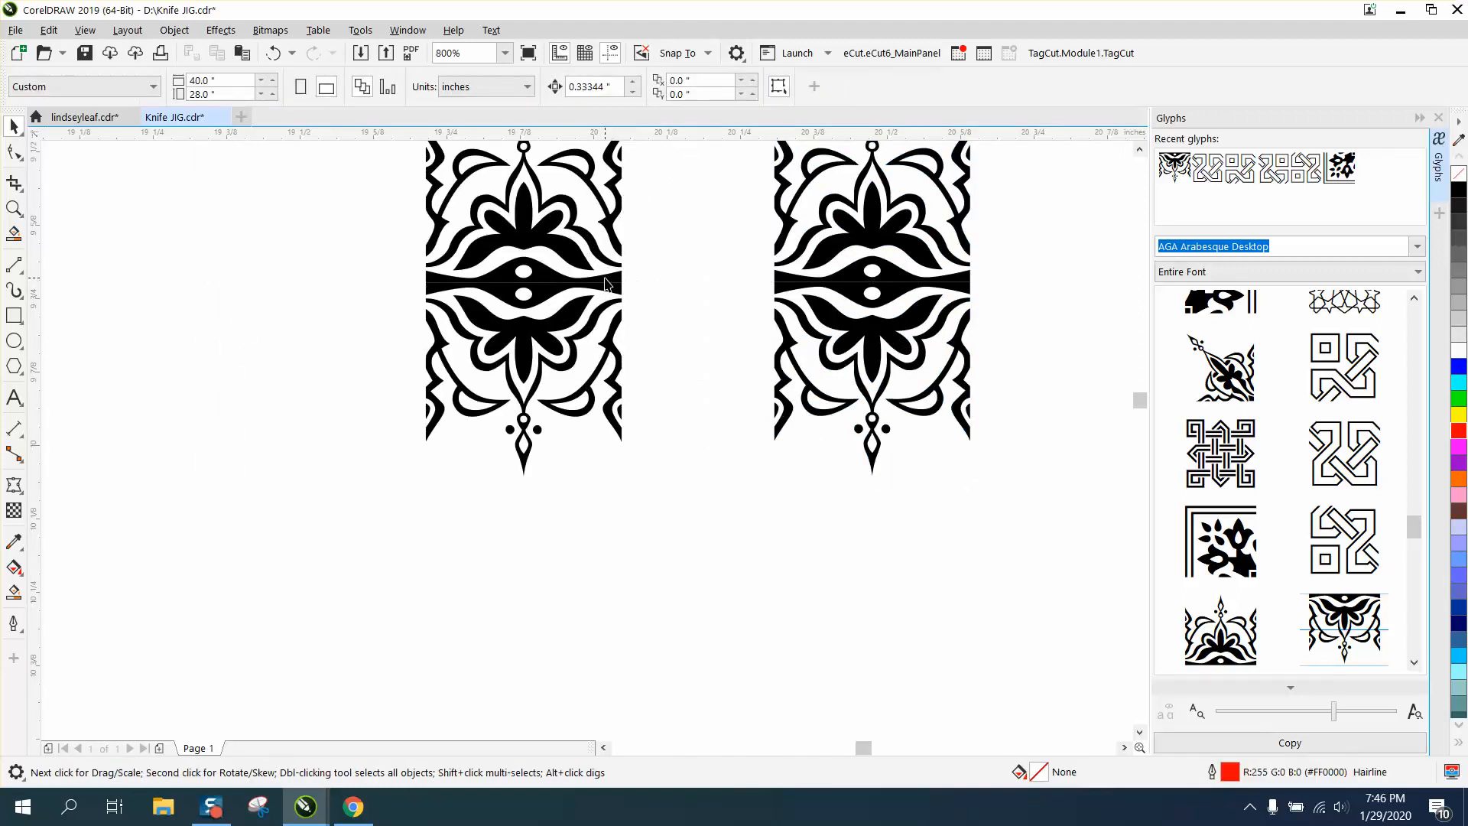
Step: Delete both mirrored floral ornament groups
left_click(606, 283)
key("Delete")
left_click(869, 288)
key("Delete")
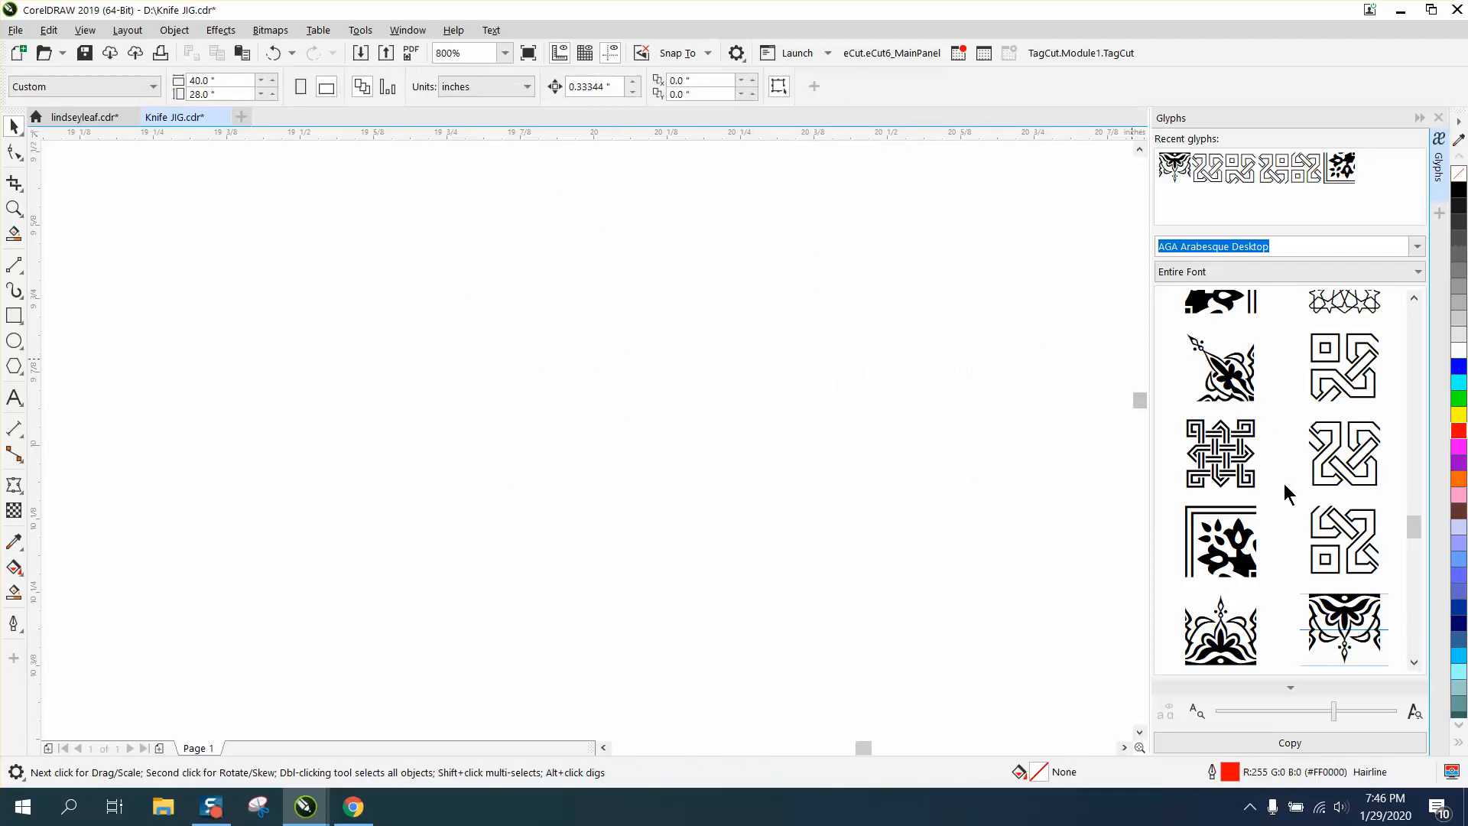
Step: Place the downward-pointing floral glyph and the diagonal corner ornament glyph, setting the corner piece against the floral piece's left edge
left_click_drag(1357, 616, 633, 393)
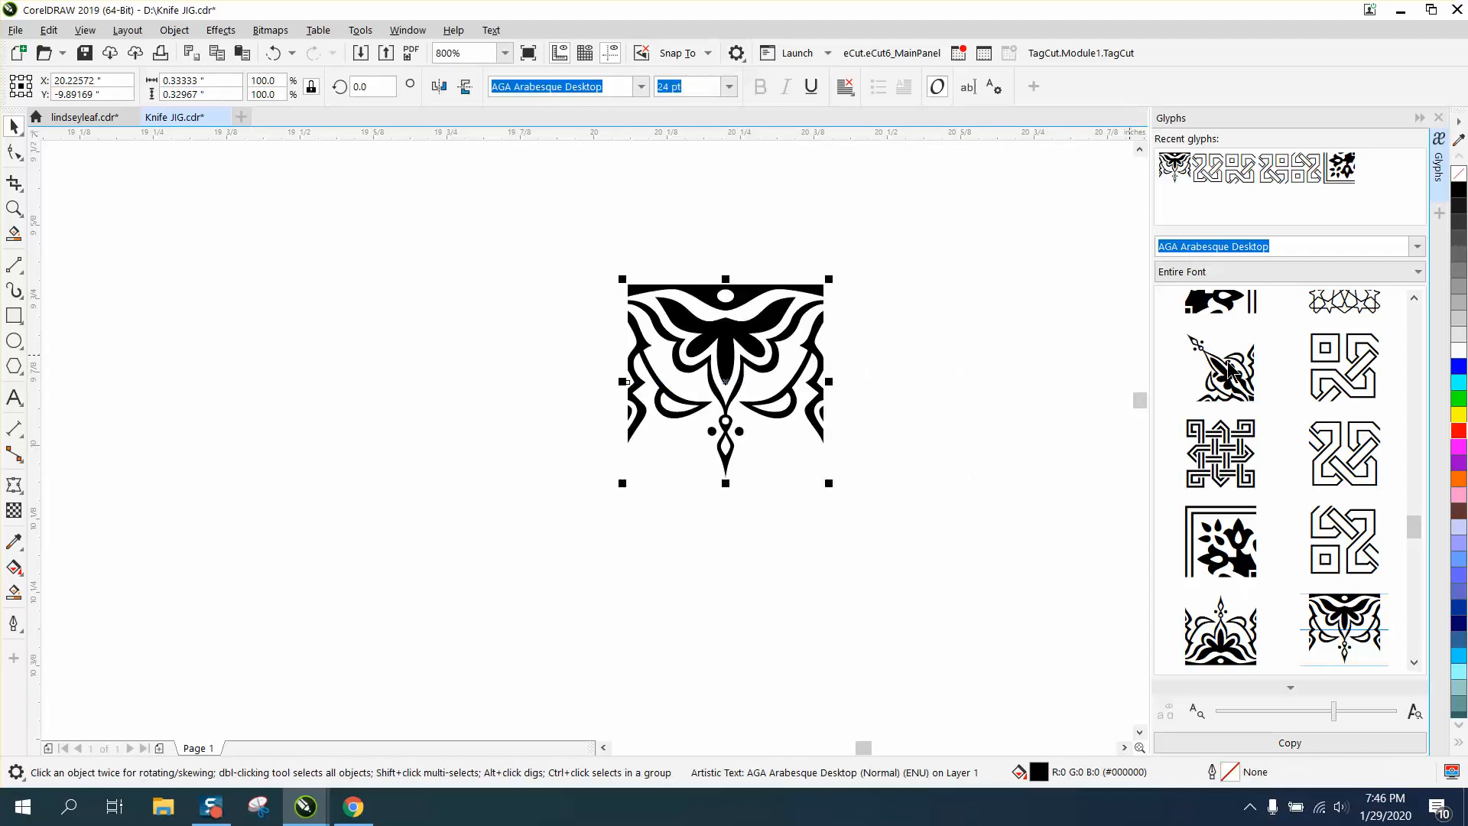
scroll(1246, 595, "down", 2)
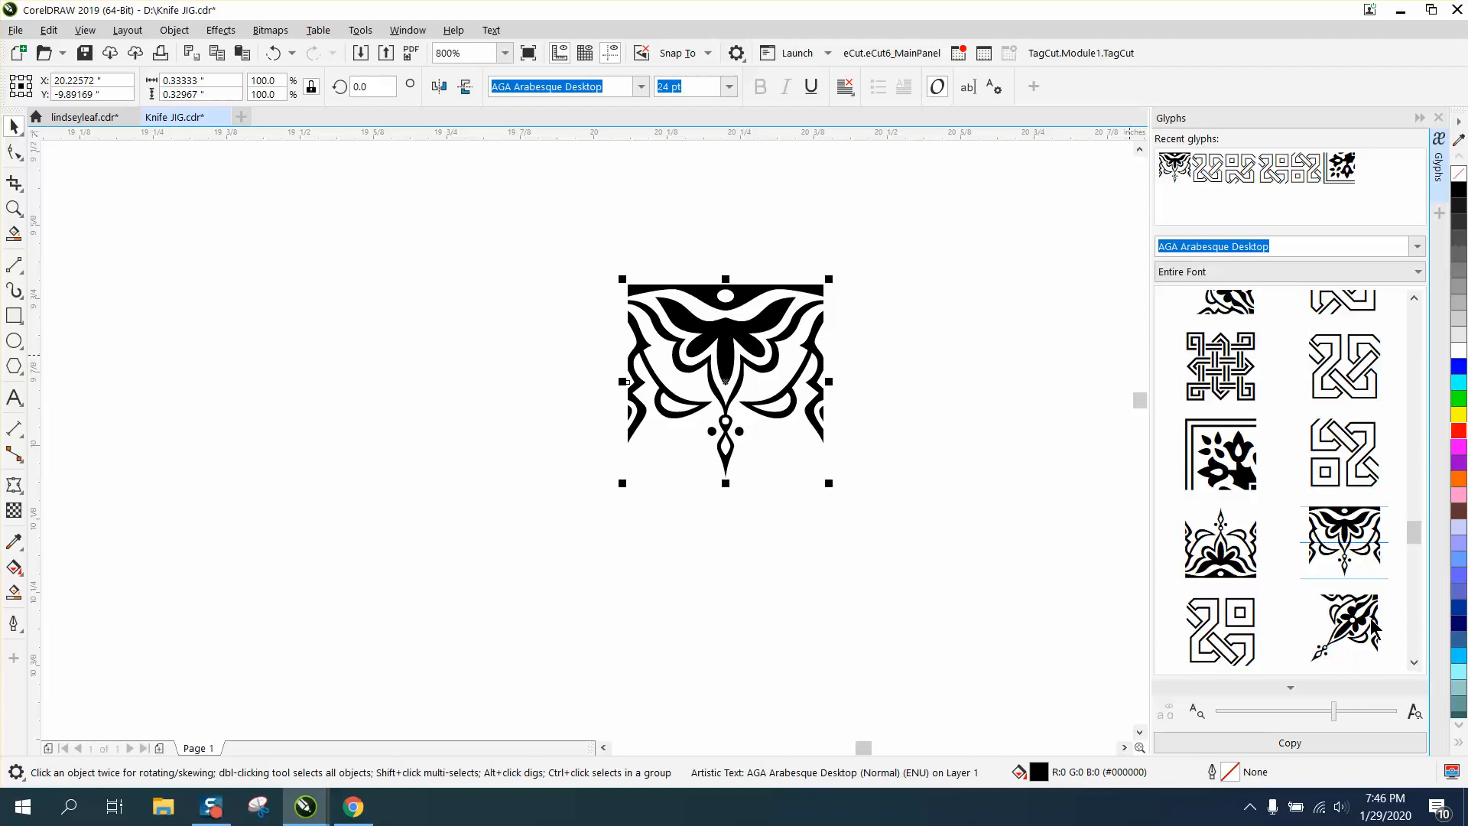
left_click_drag(1372, 625, 547, 473)
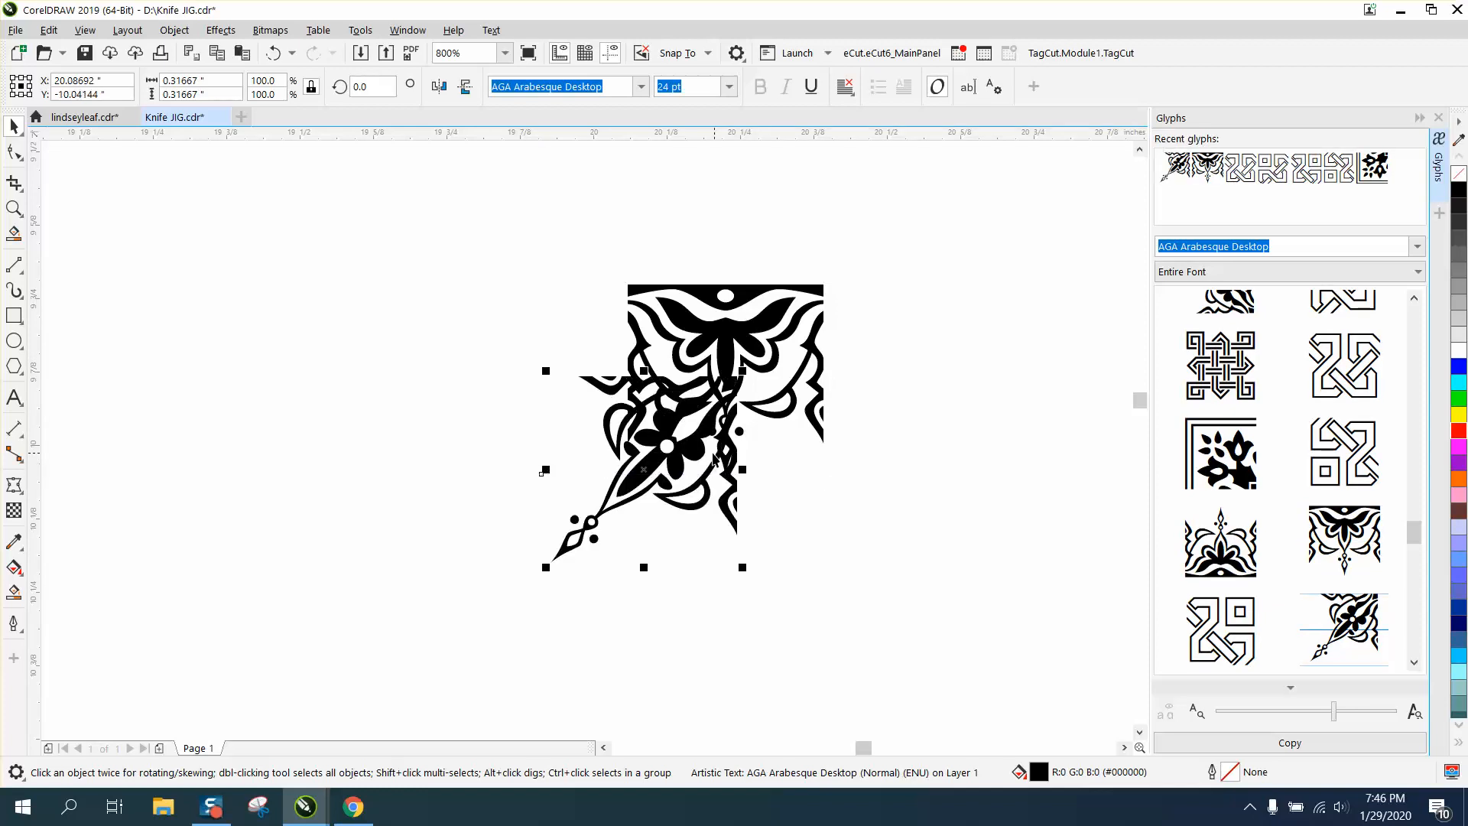
left_click_drag(680, 468, 577, 374)
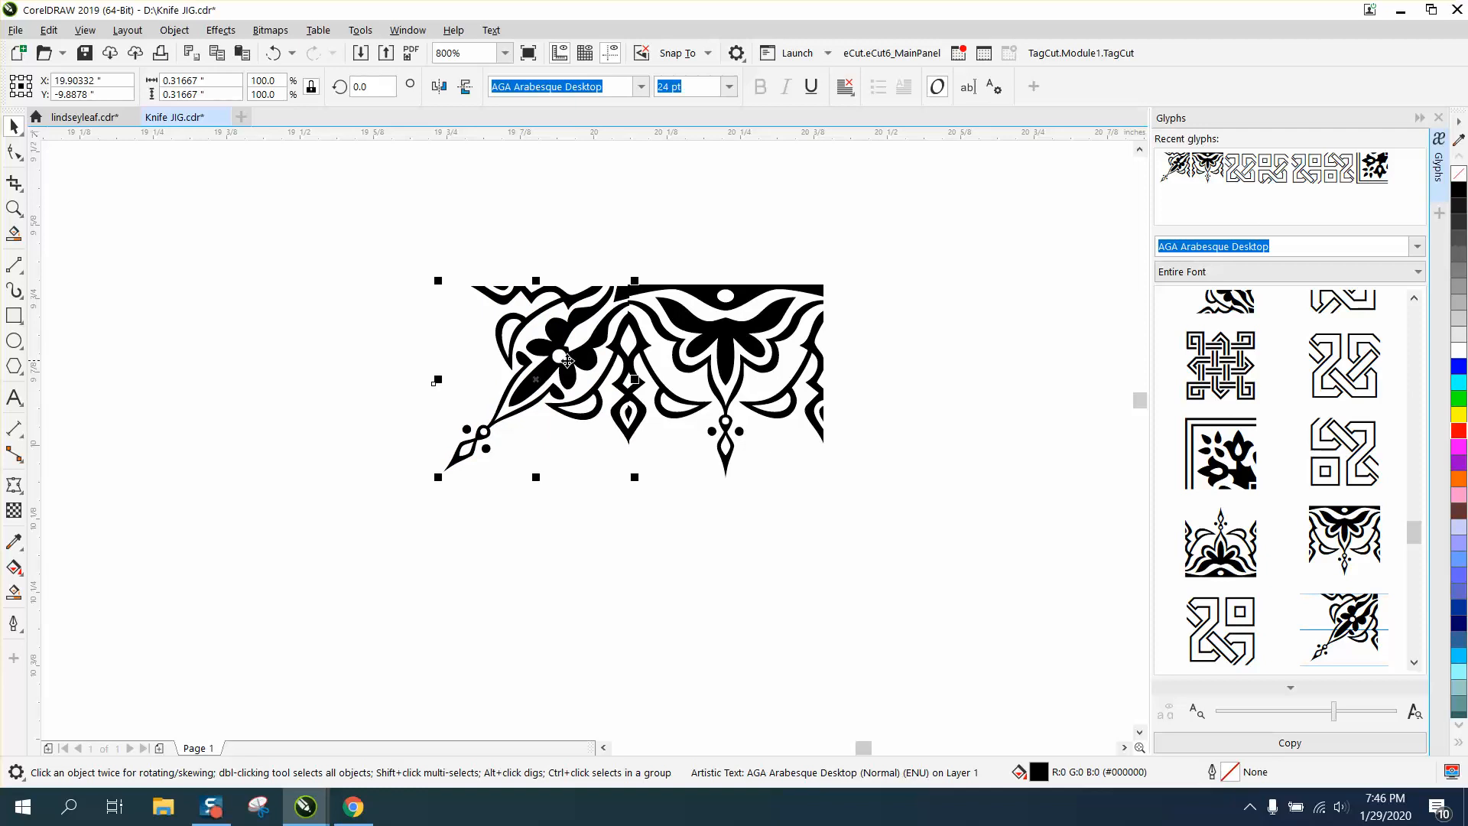
Step: Select the floral and corner ornament glyphs and convert both to curves
left_click(14, 208)
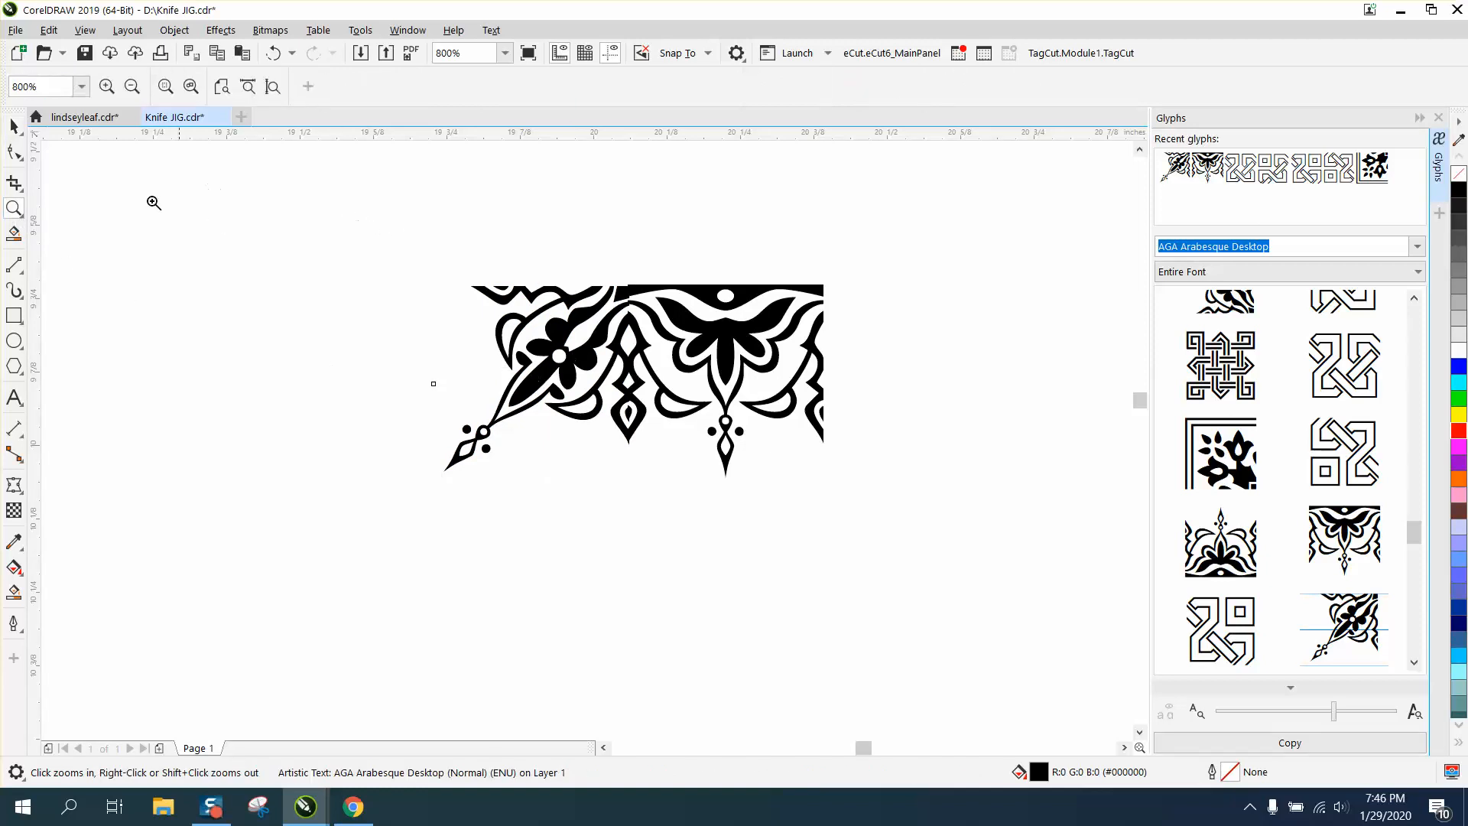
left_click(14, 126)
left_click(780, 304)
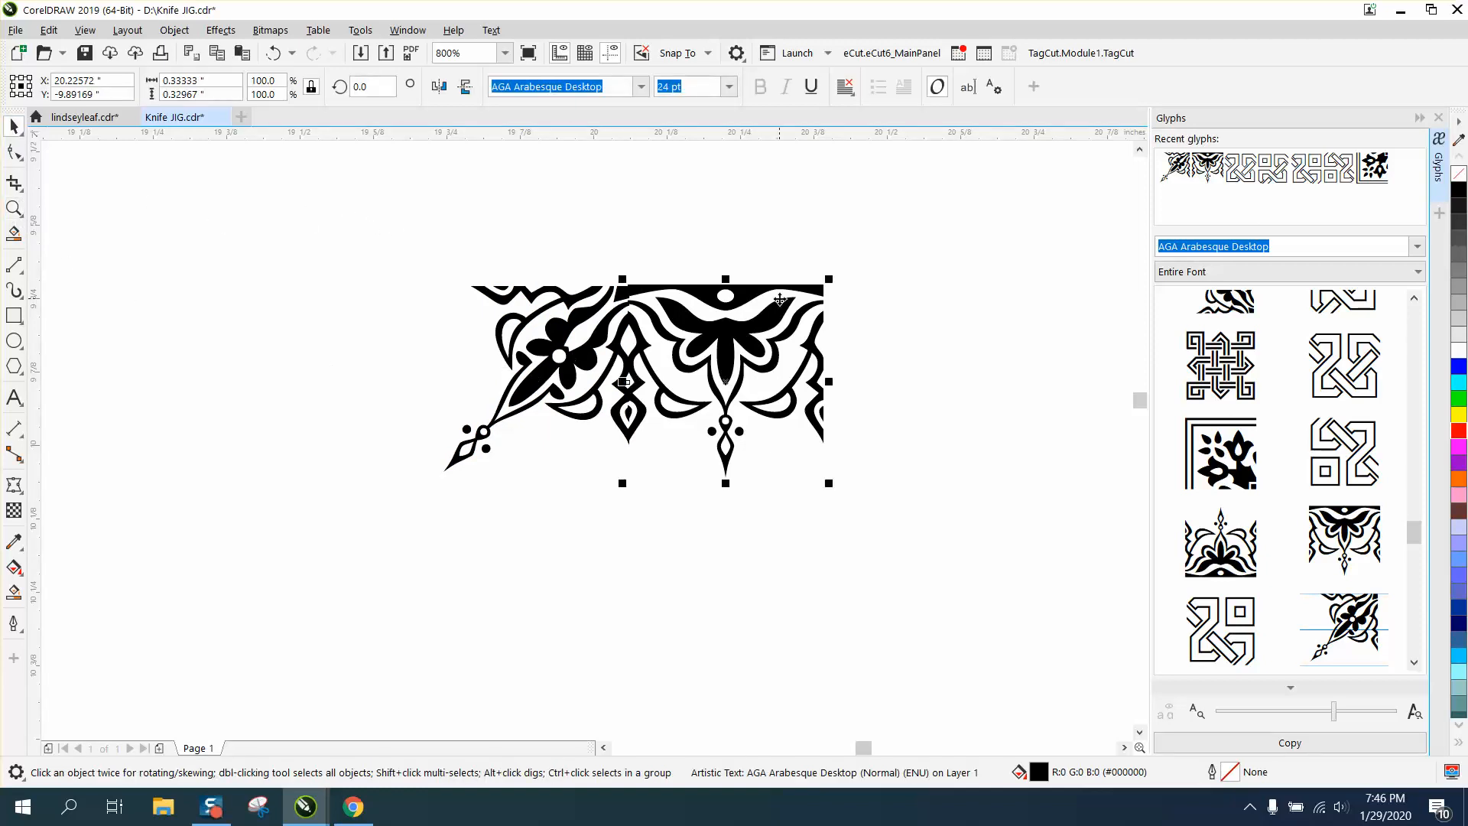
left_click_drag(405, 239, 1099, 575)
left_click(174, 30)
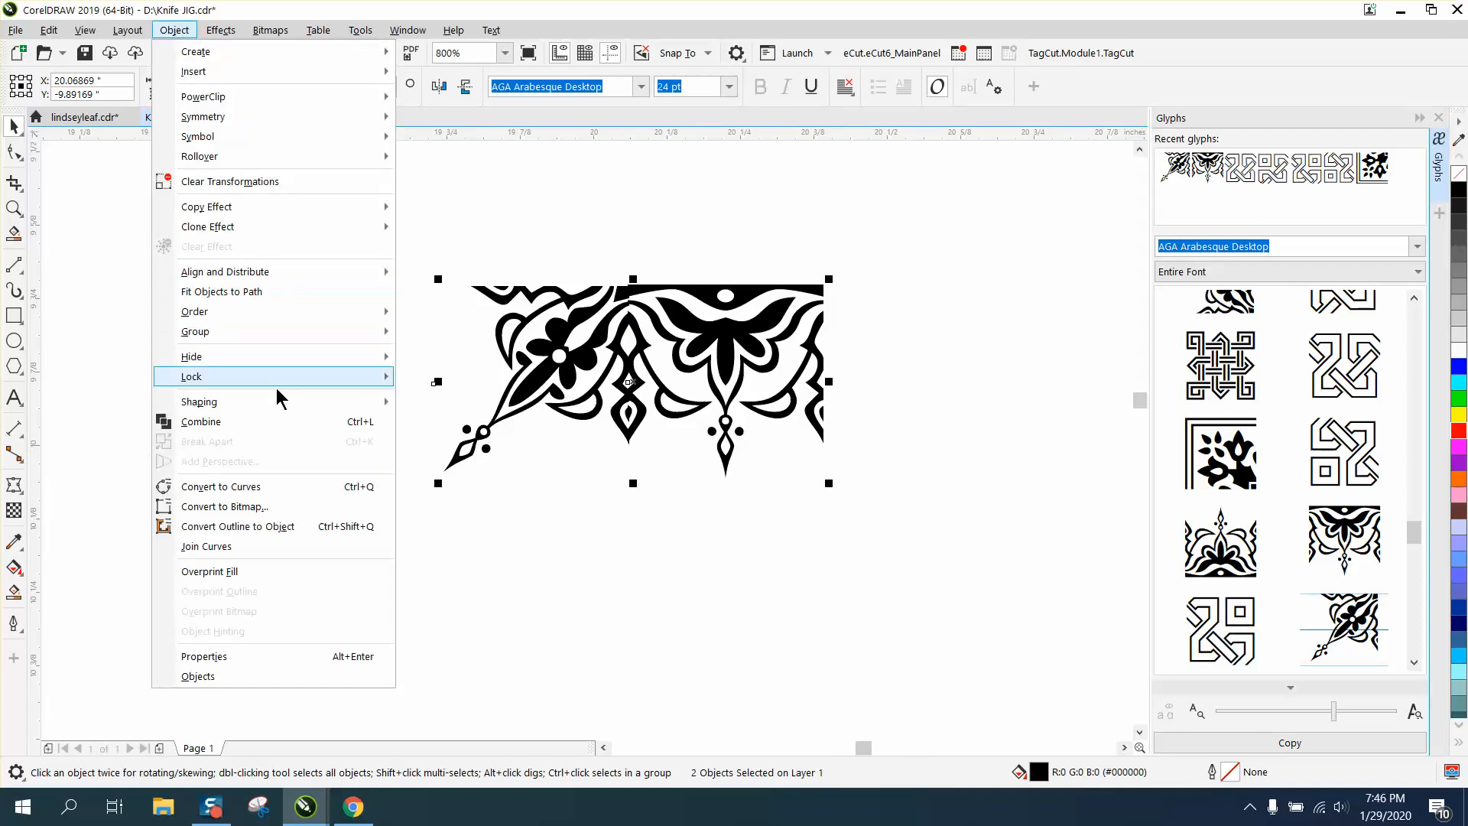
left_click(251, 488)
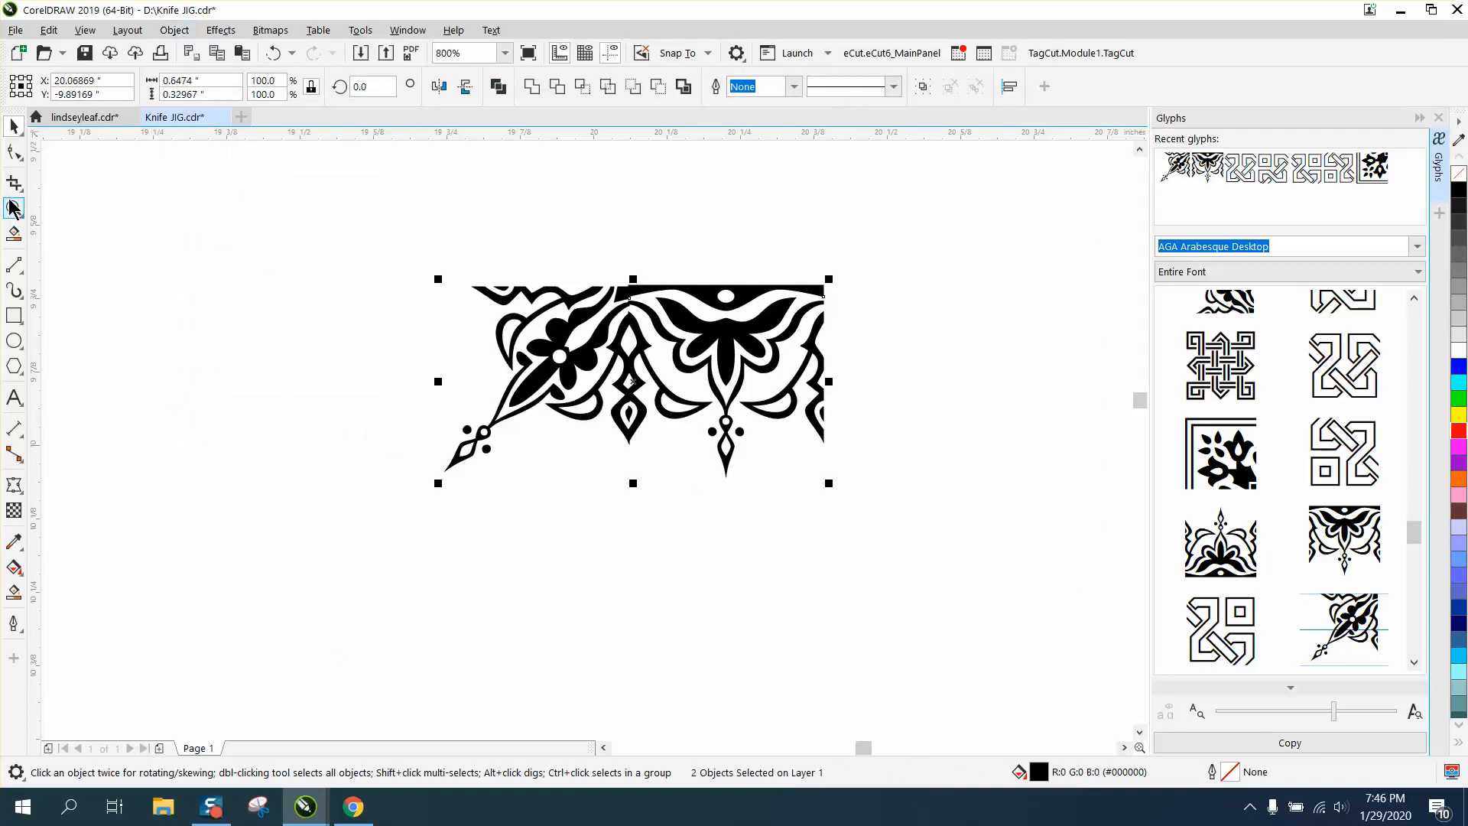
Step: Snap the corner ornament's upper right node onto the floral ornament's upper left corner
left_click(14, 208)
left_click_drag(416, 214, 1055, 551)
left_click(15, 126)
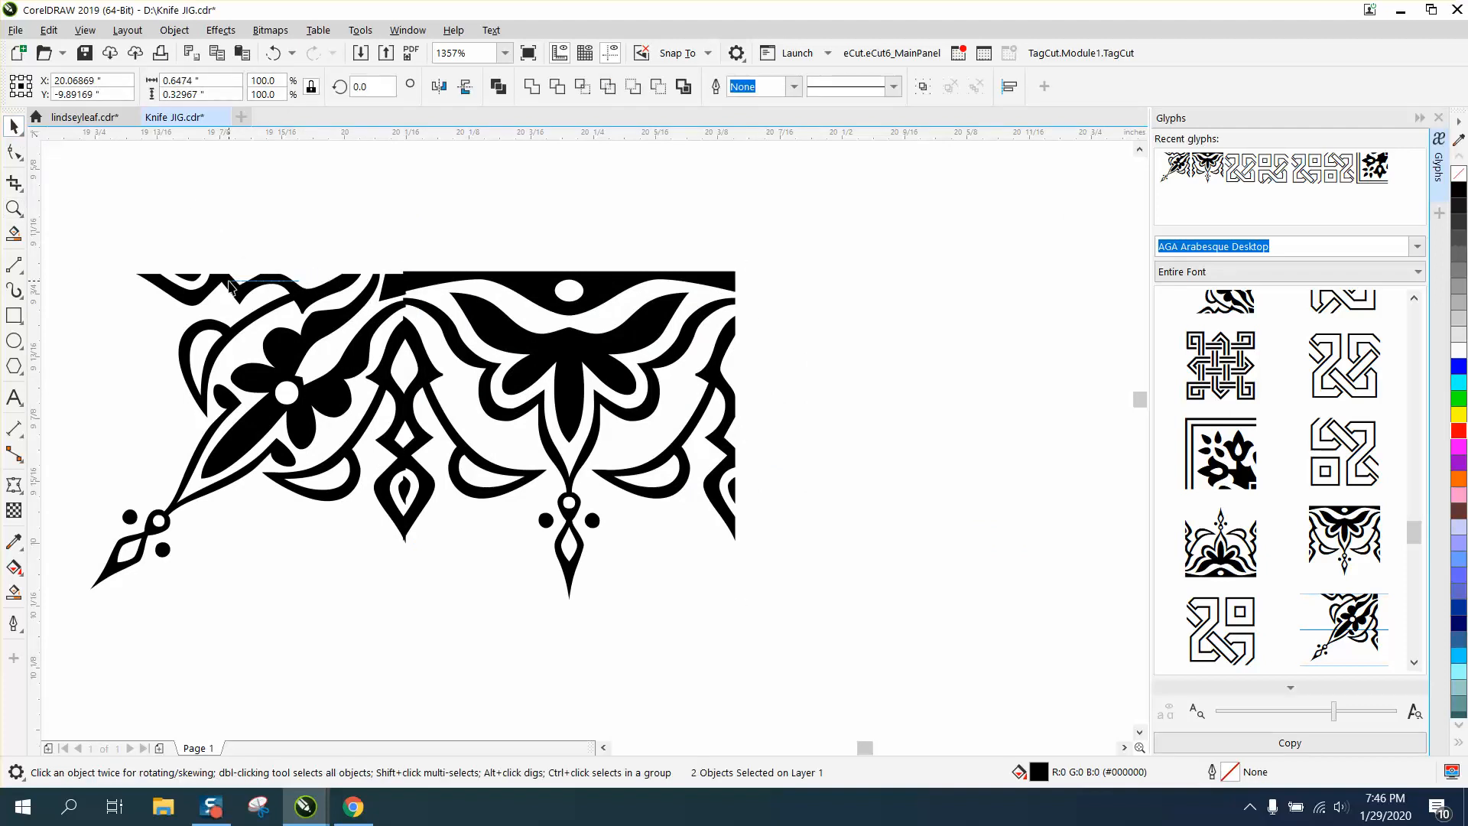
left_click(338, 312)
left_click_drag(380, 294, 427, 269)
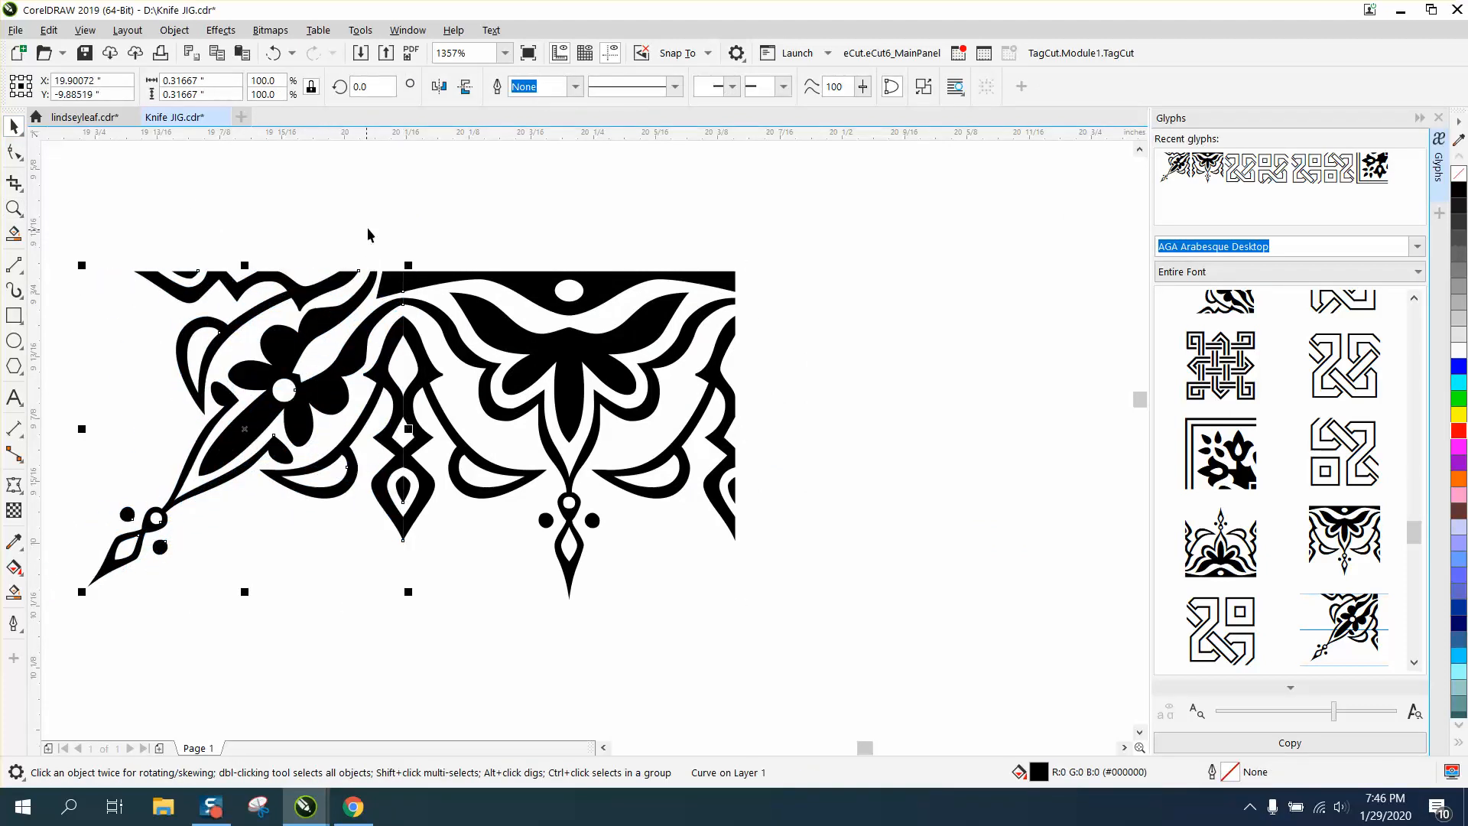
Step: Create a horizontally mirrored copy of the corner ornament and place it just right of the floral ornament
scroll(828, 290, "down", 3)
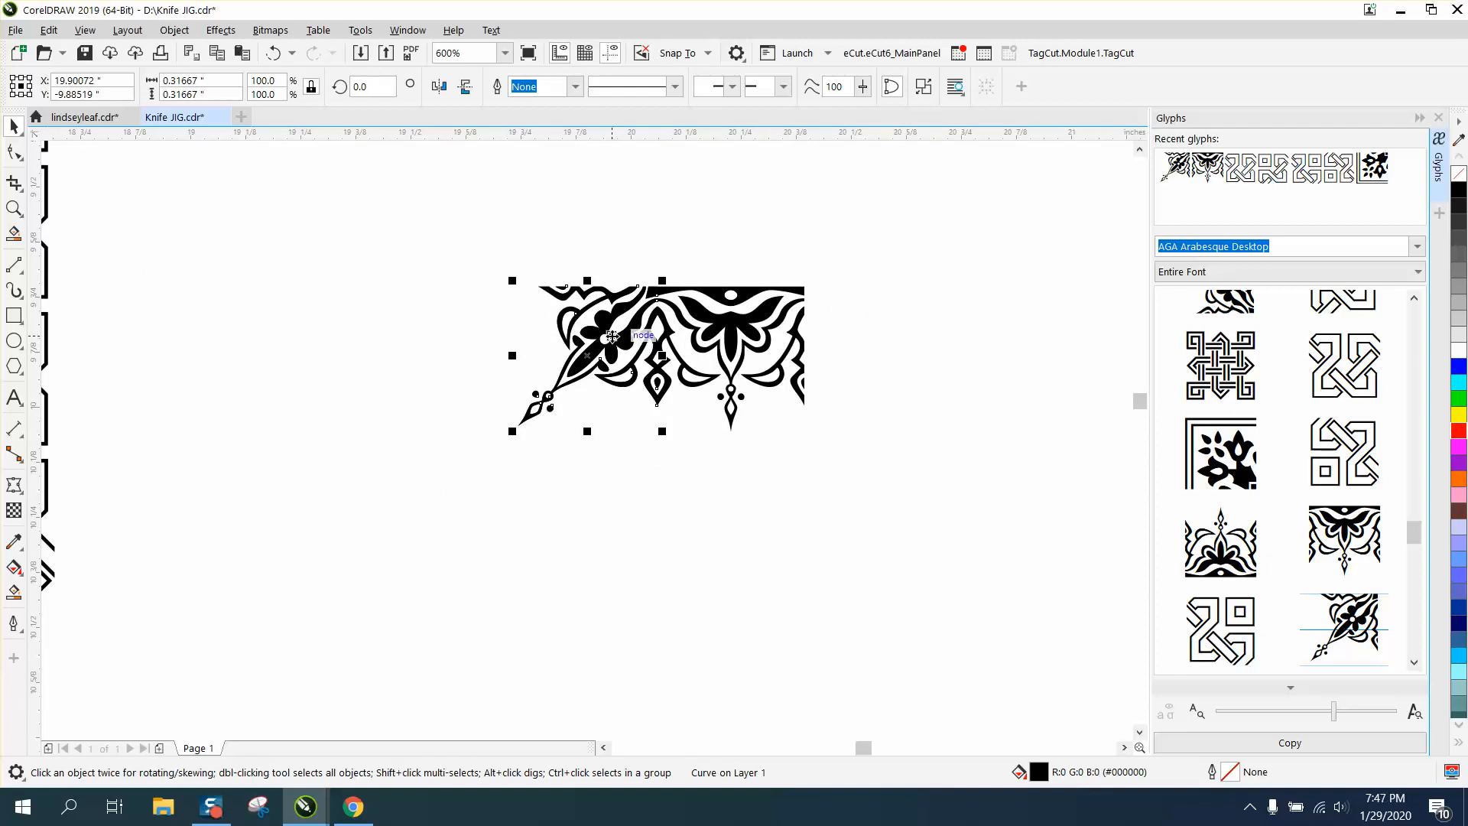
left_click(440, 88)
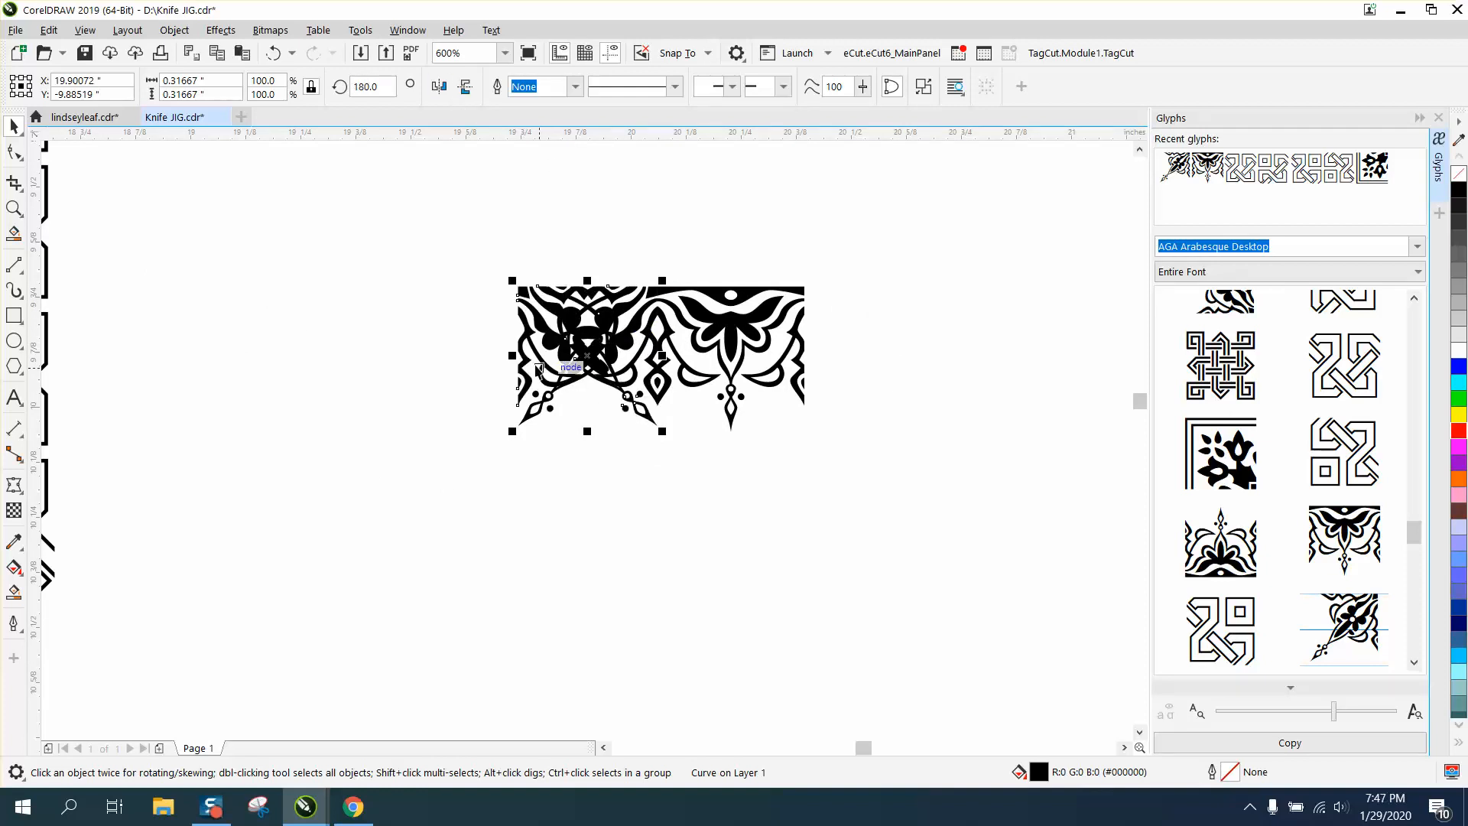
left_click_drag(521, 293, 826, 293)
left_click(14, 183)
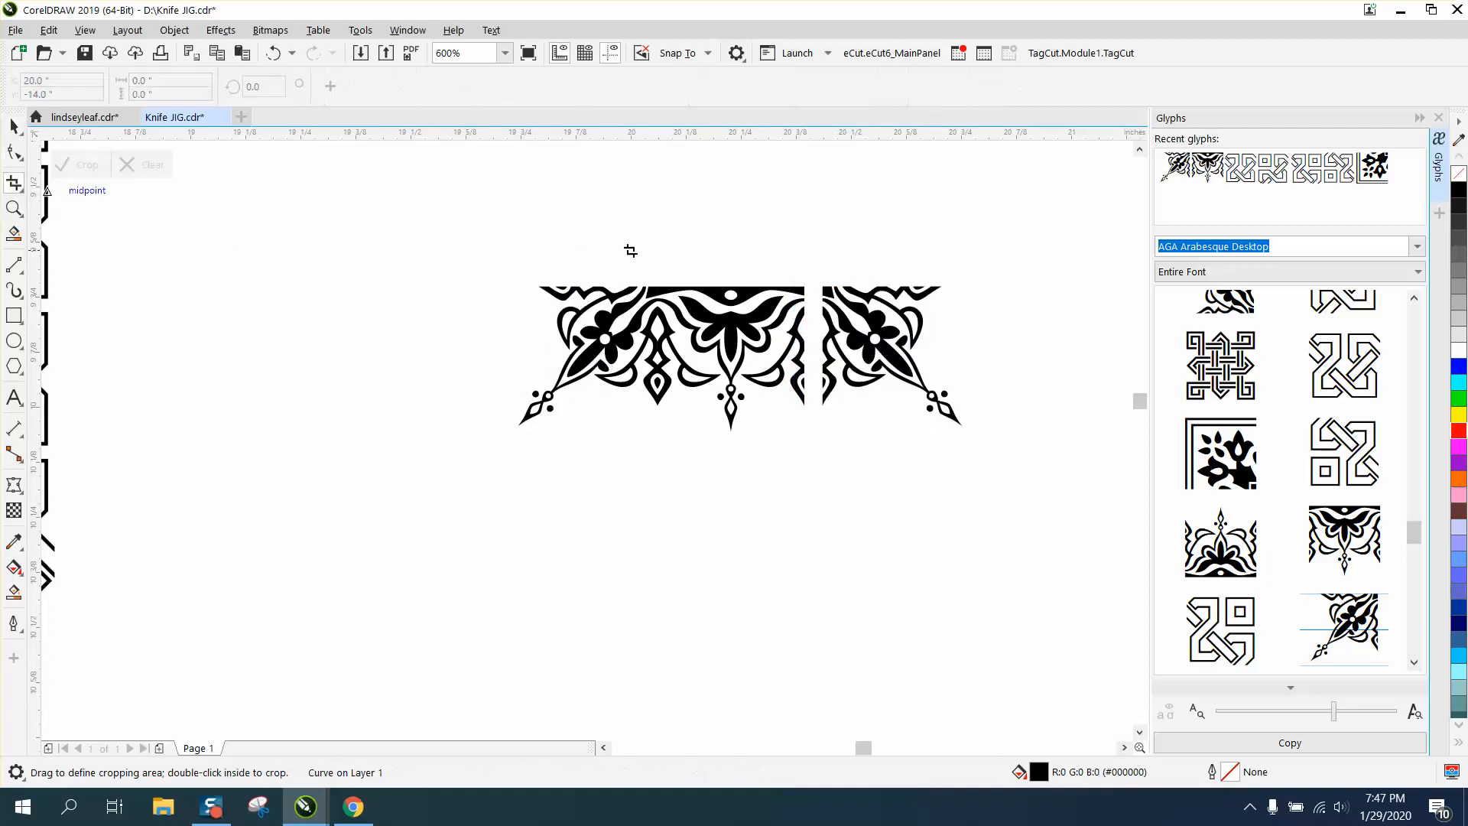
left_click_drag(699, 265, 1031, 466)
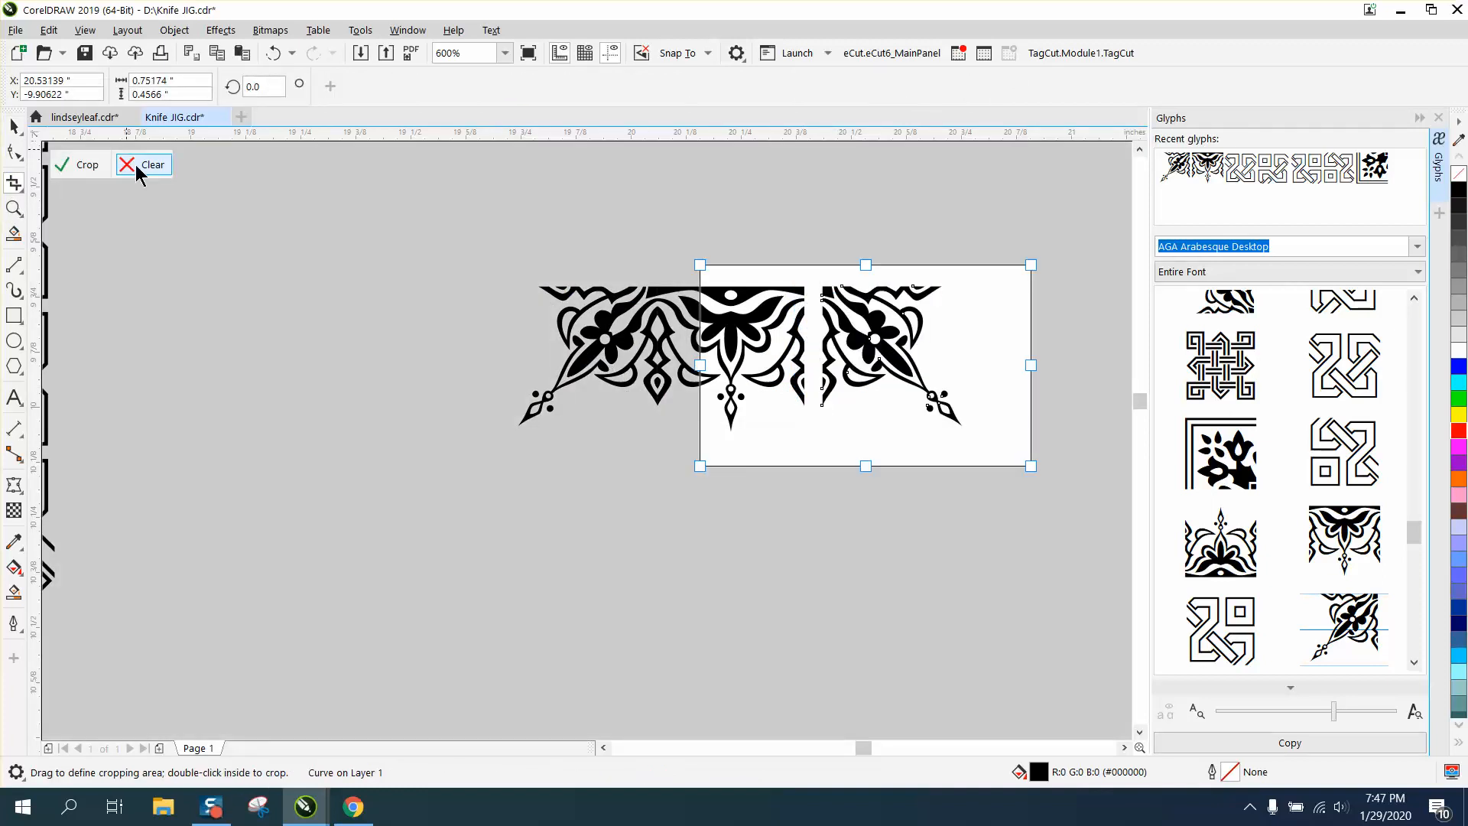
left_click(13, 128)
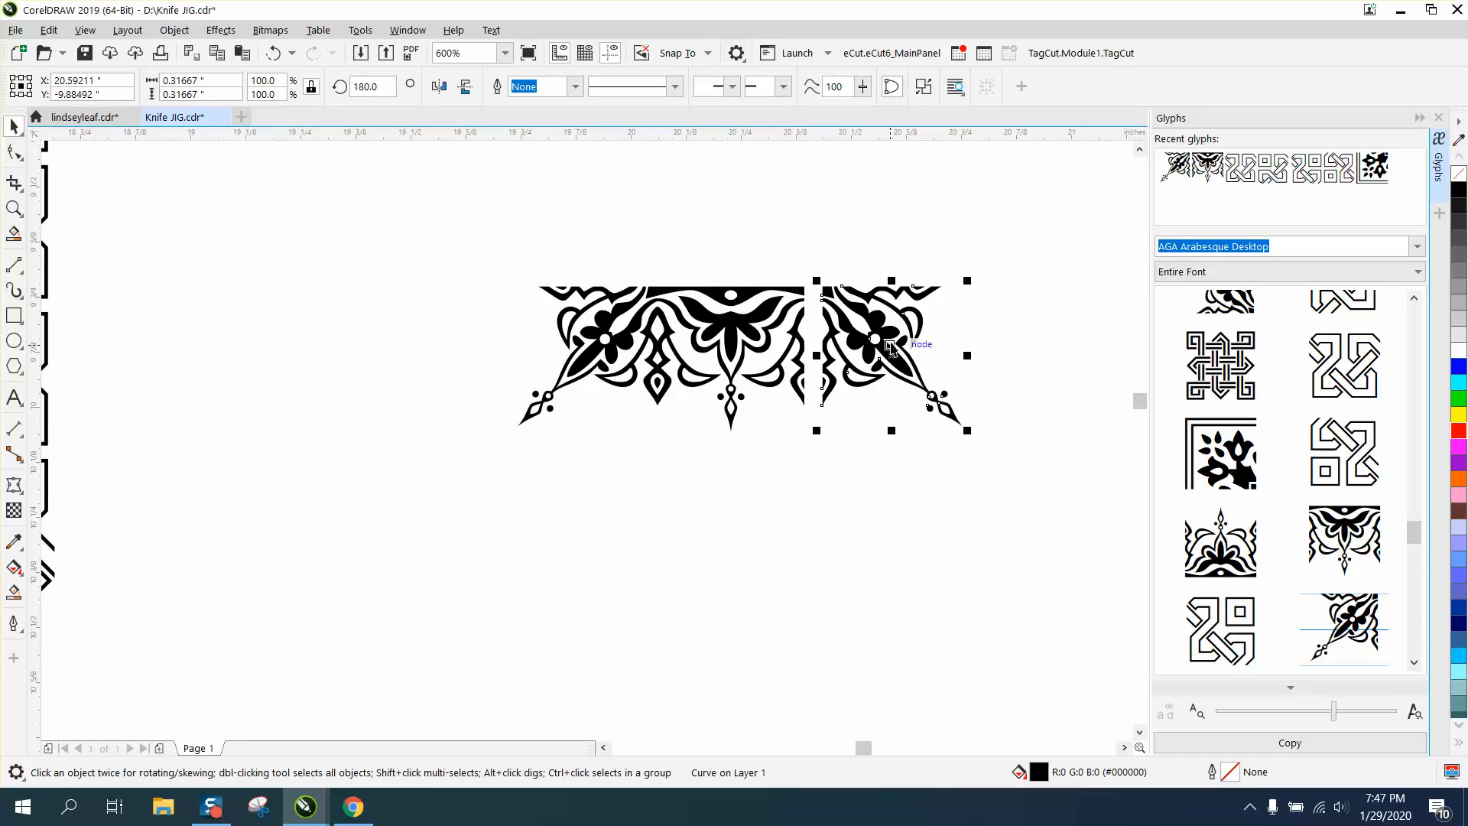
Step: Snap the mirrored corner ornament's upper left node onto the floral ornament's right edge
left_click(13, 207)
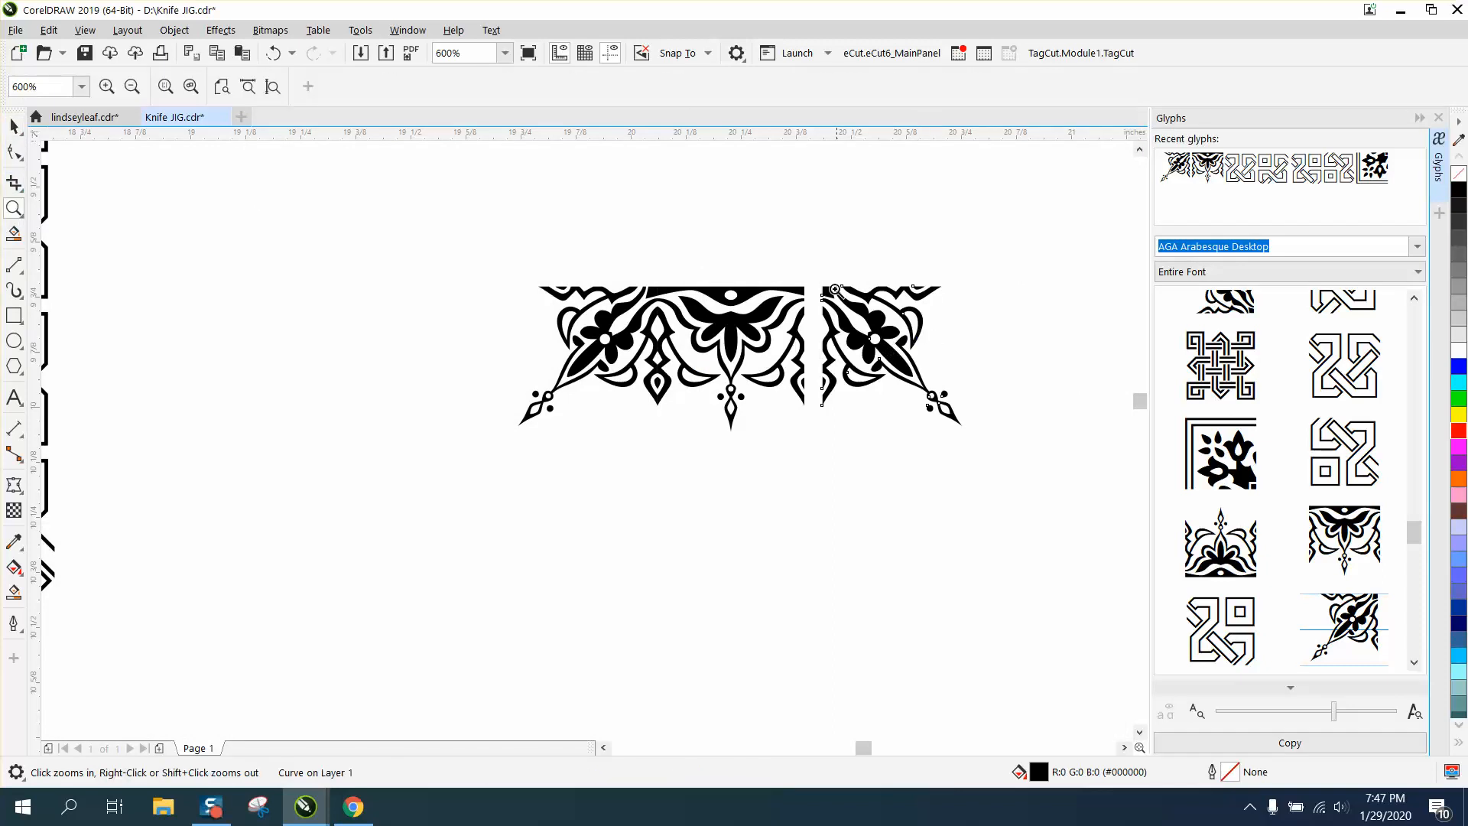
left_click_drag(770, 266, 1081, 477)
left_click(13, 127)
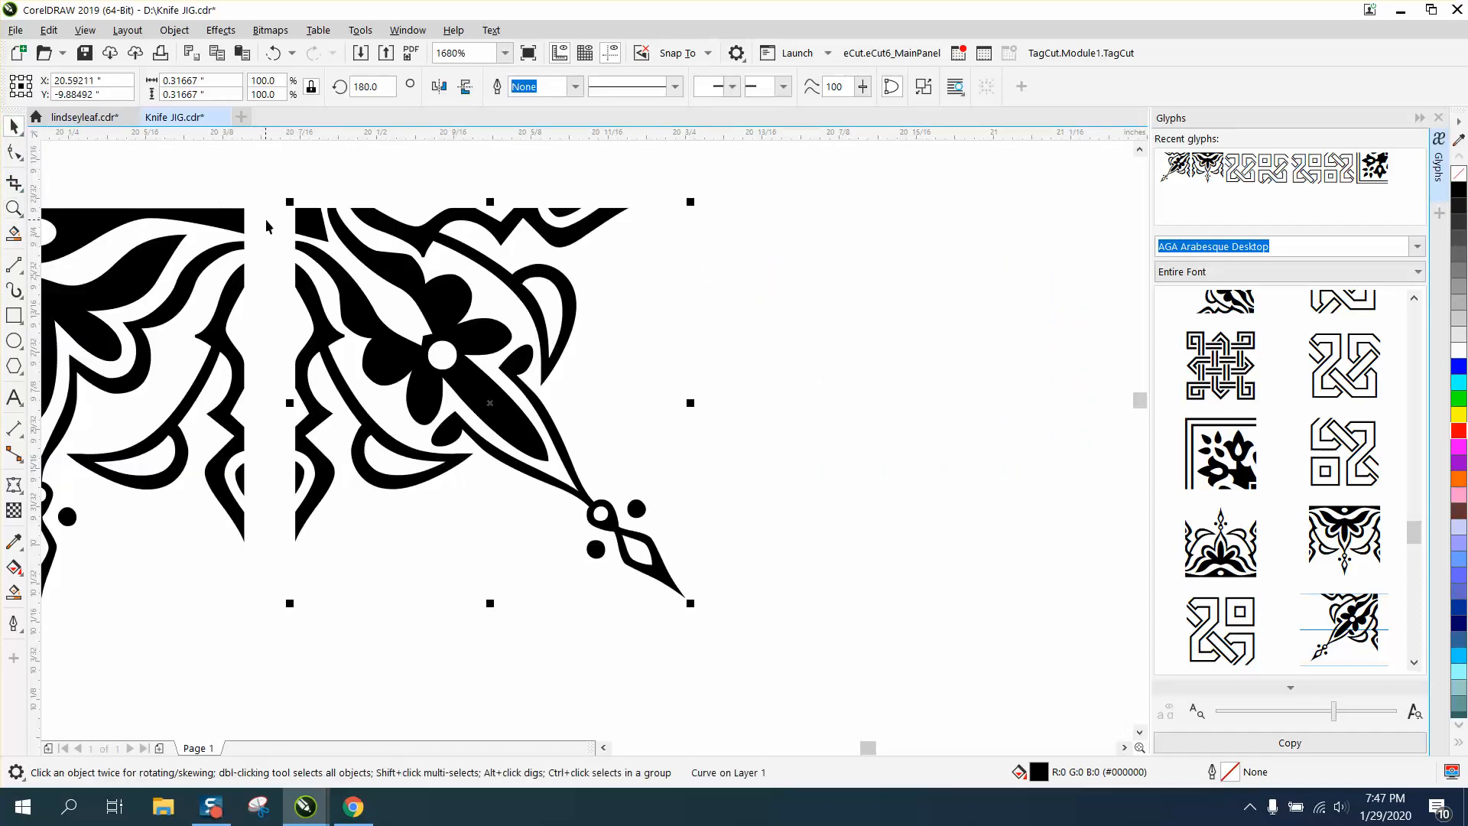
left_click_drag(295, 214, 244, 218)
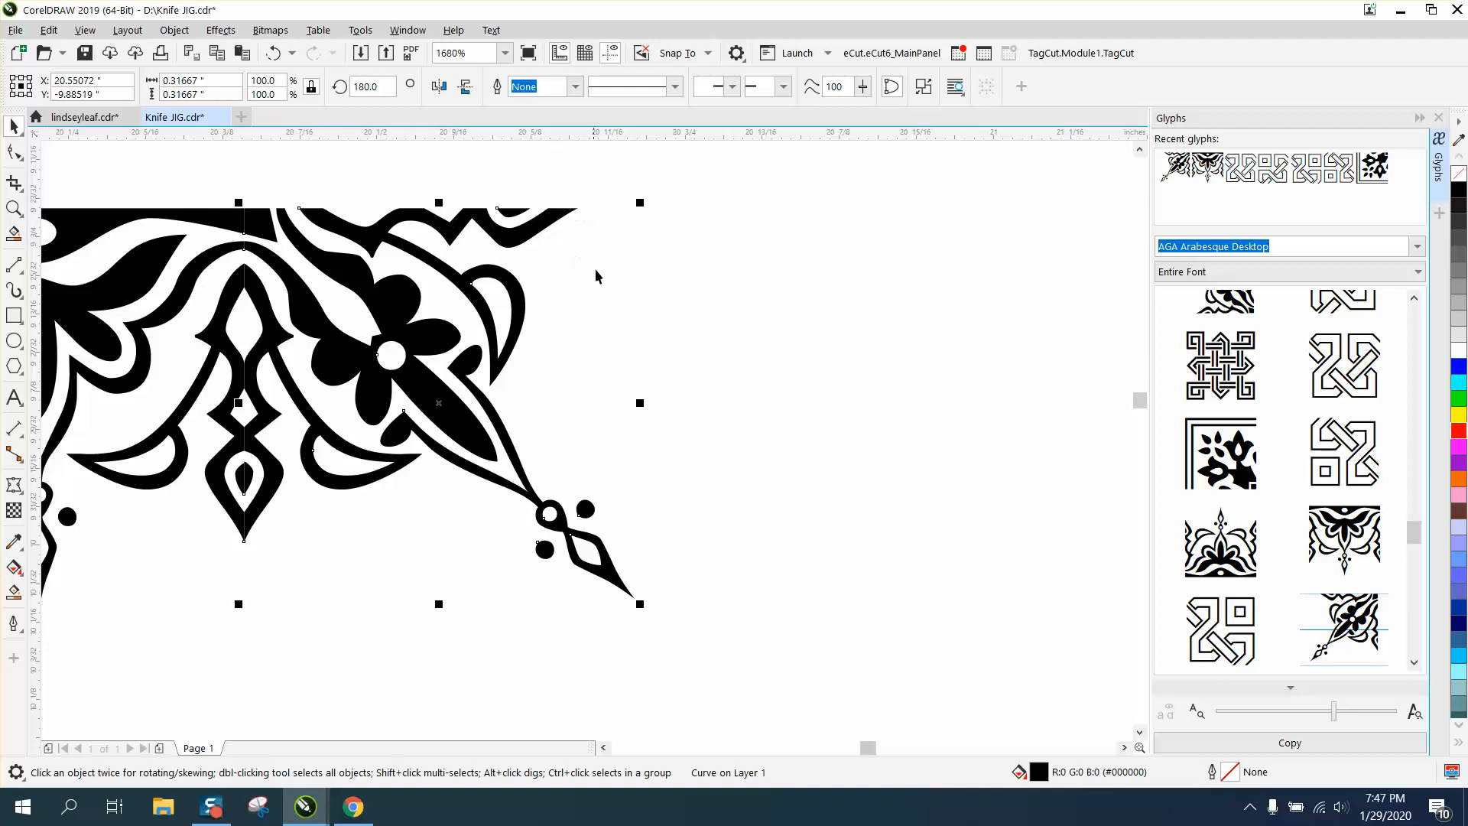
Step: Select the floral ornament and both corner pieces and group them
scroll(658, 296, "down", 2)
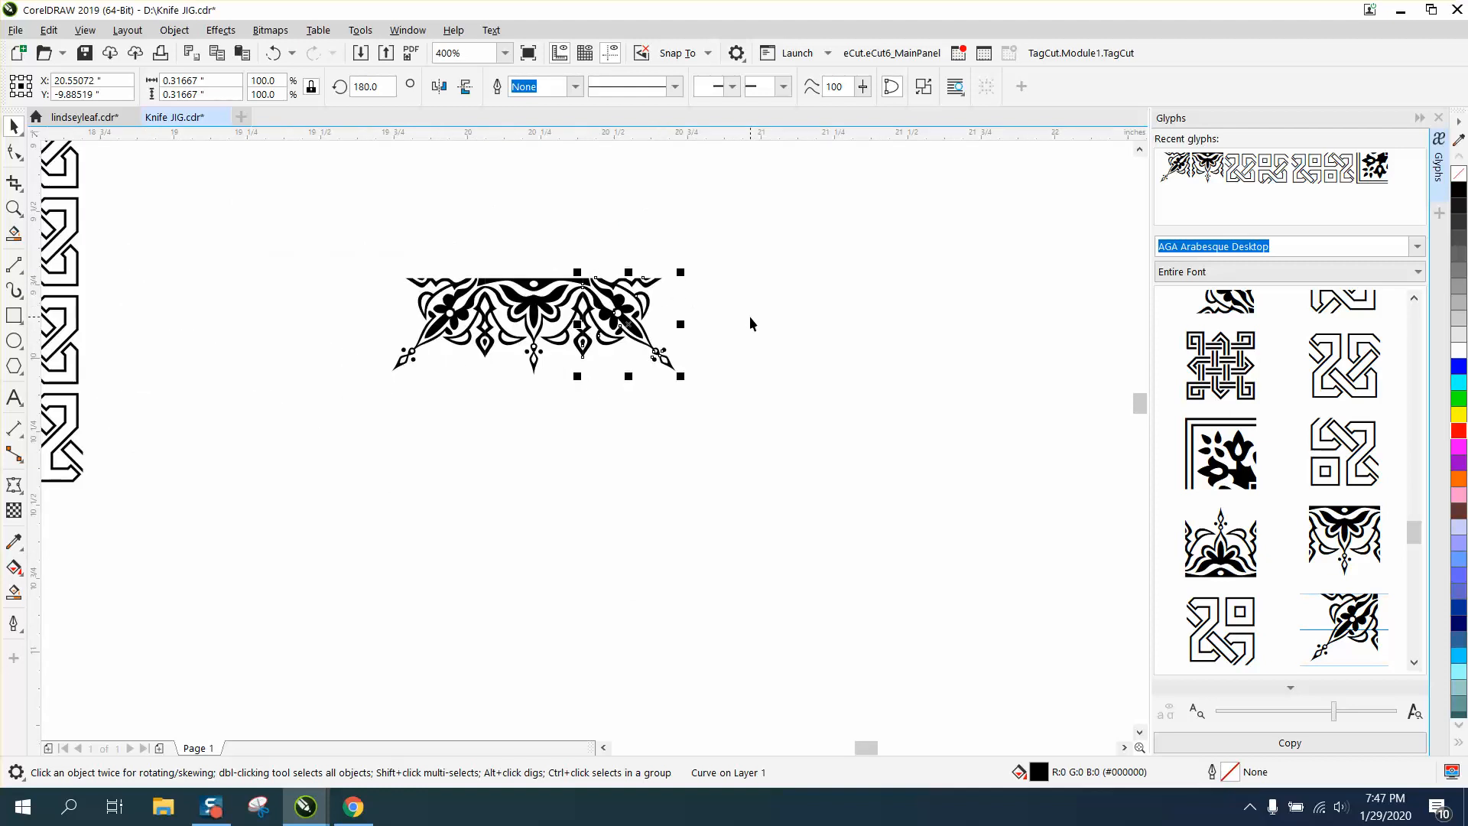
left_click_drag(344, 262, 644, 430)
left_click_drag(771, 448, 773, 449)
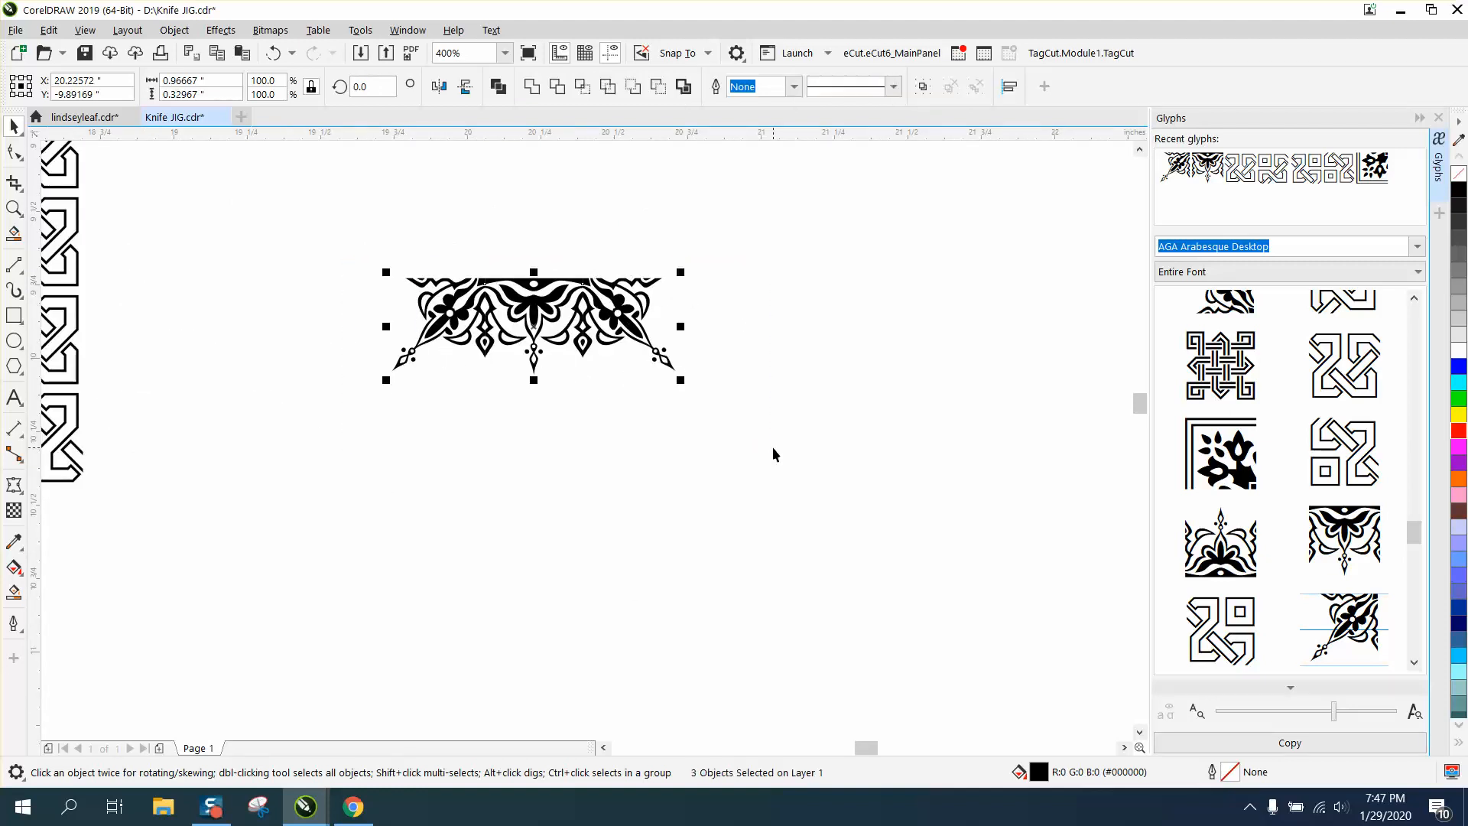
key("ctrl+g")
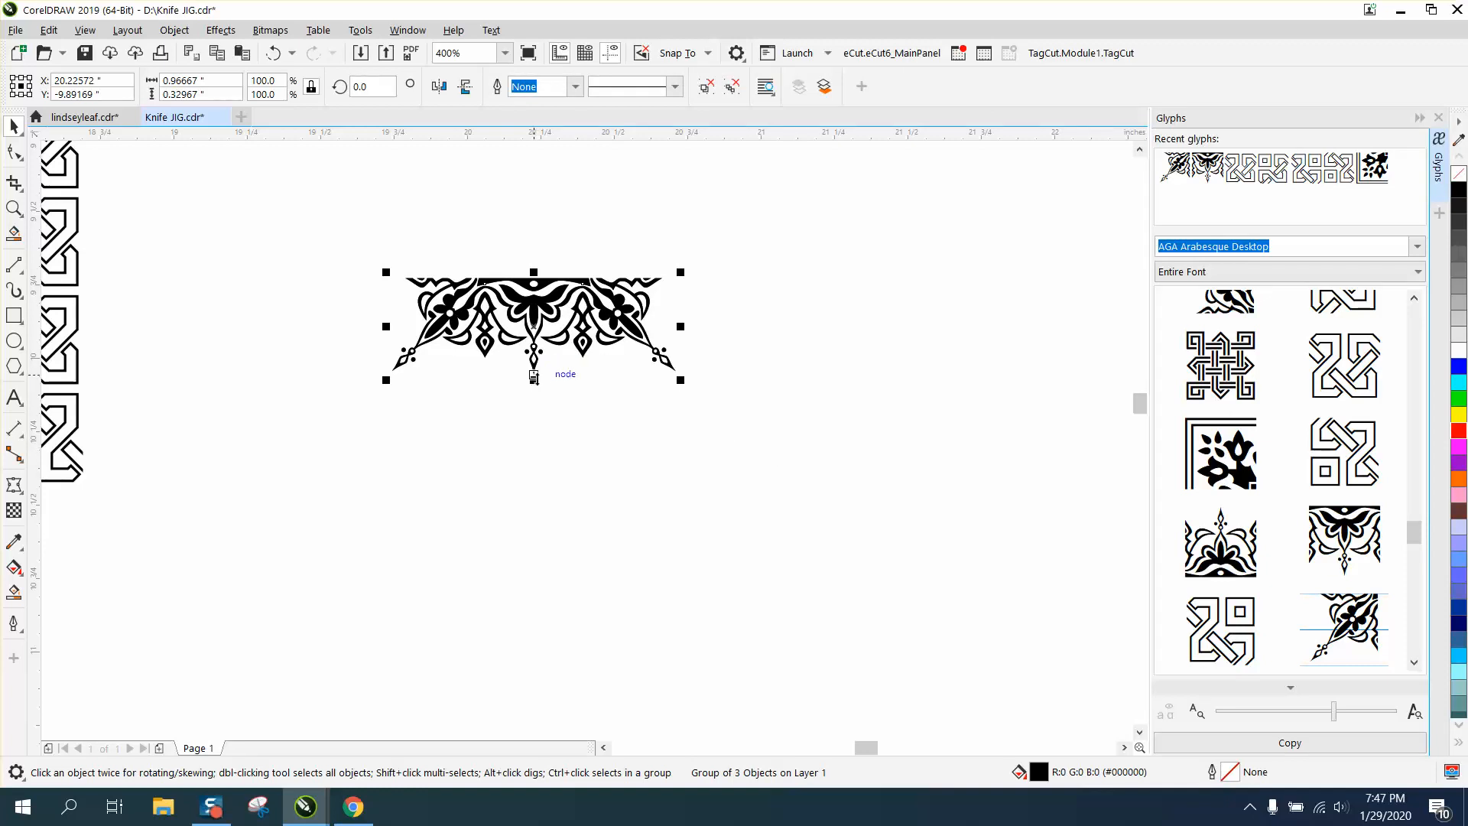
Step: Create a vertically mirrored copy of the three-piece ornament group directly above it, flat edges together
left_click_drag(533, 380, 530, 254)
right_click(530, 253)
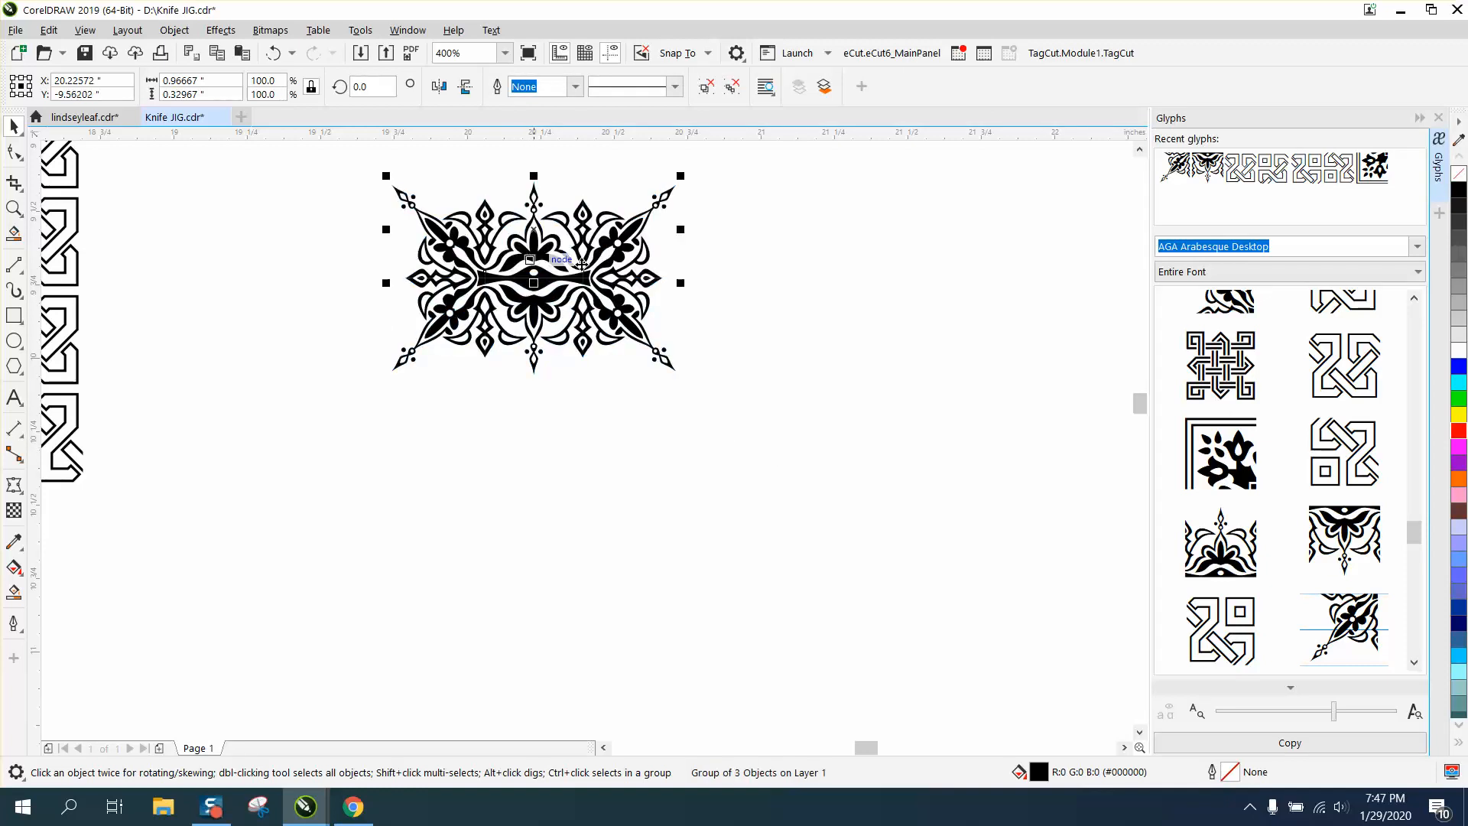
left_click(721, 303)
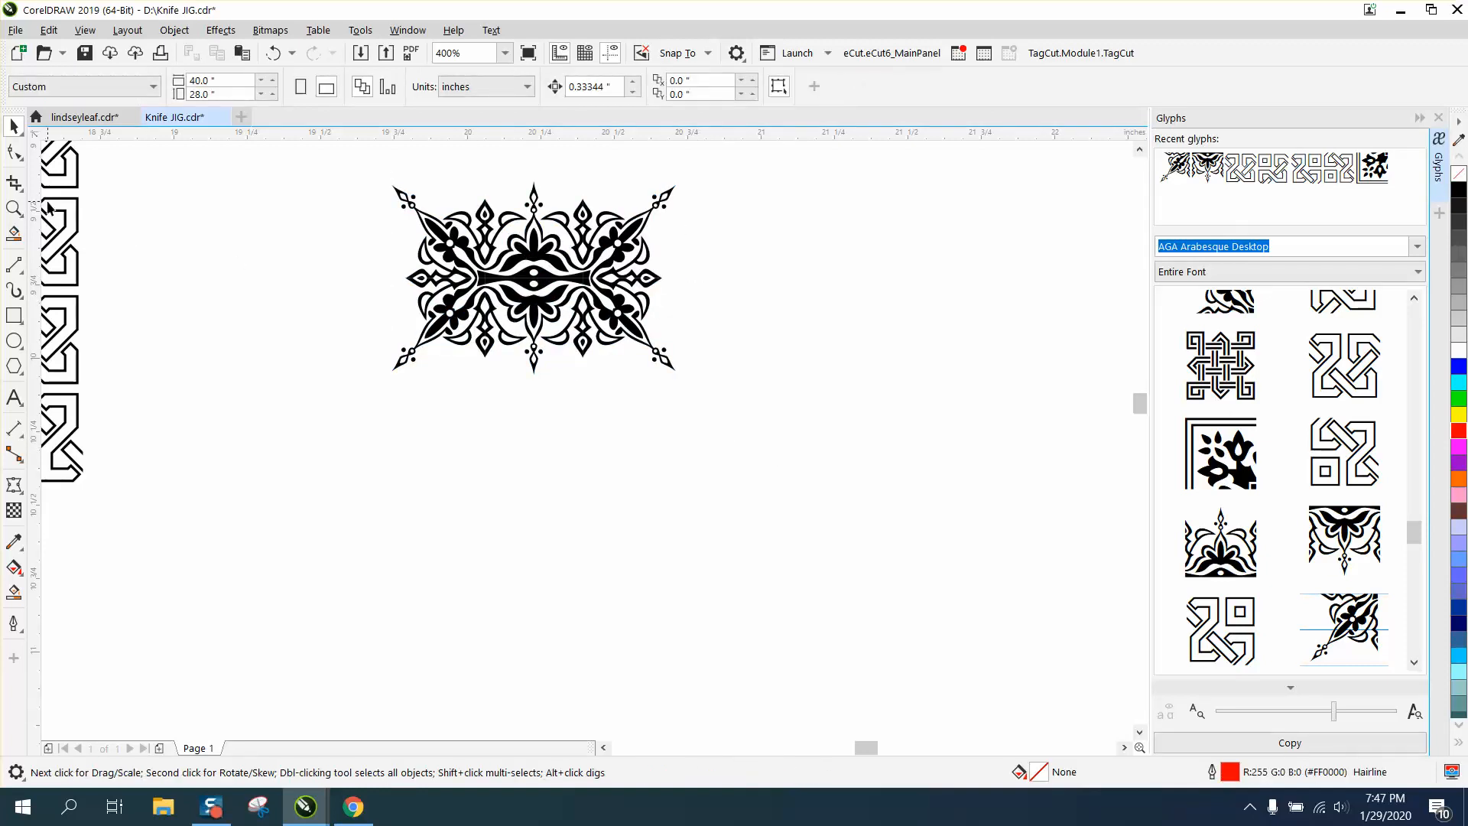
left_click(14, 208)
left_click_drag(409, 203, 796, 420)
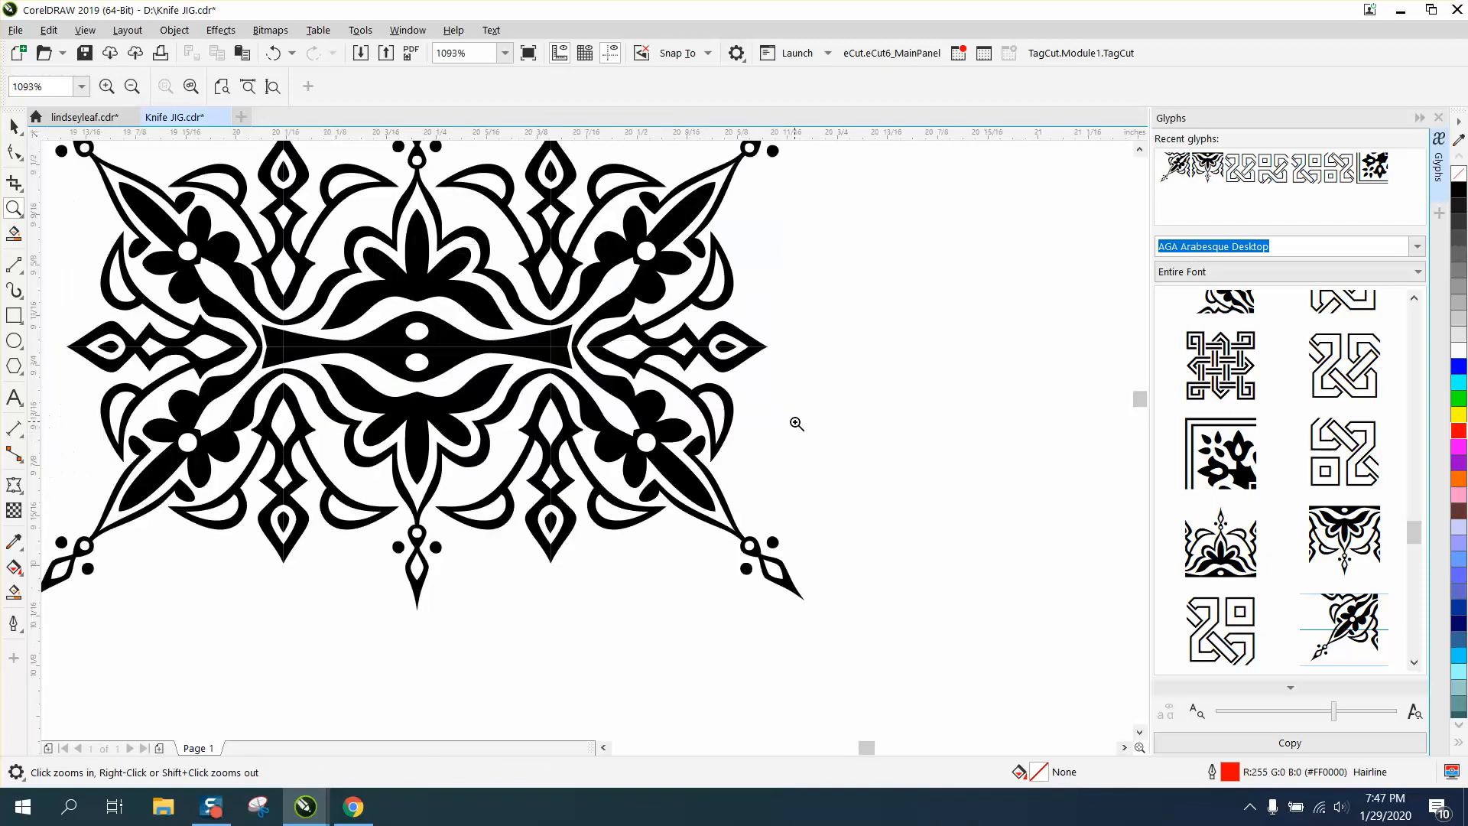
scroll(774, 419, "down", 4)
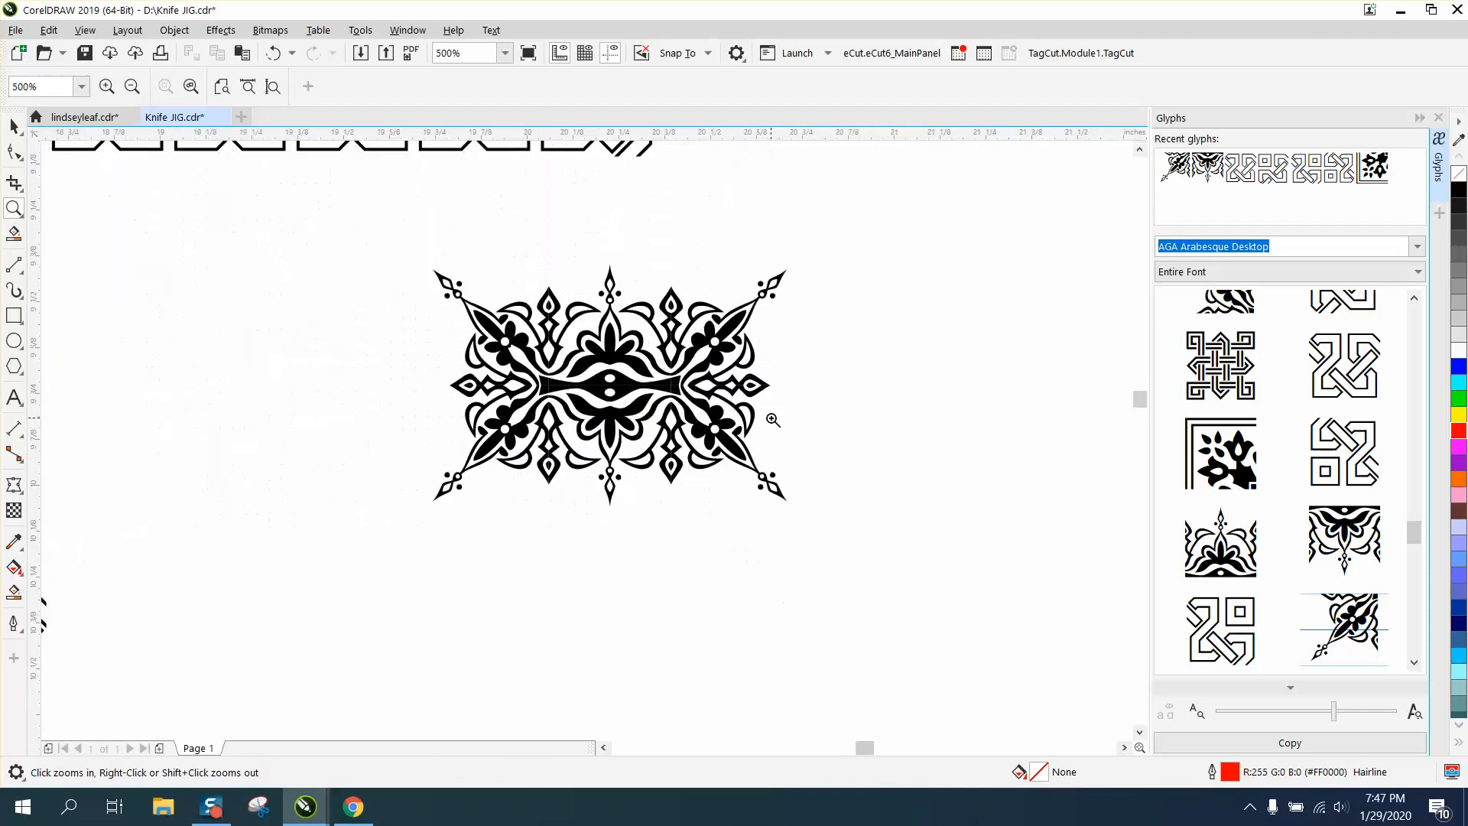